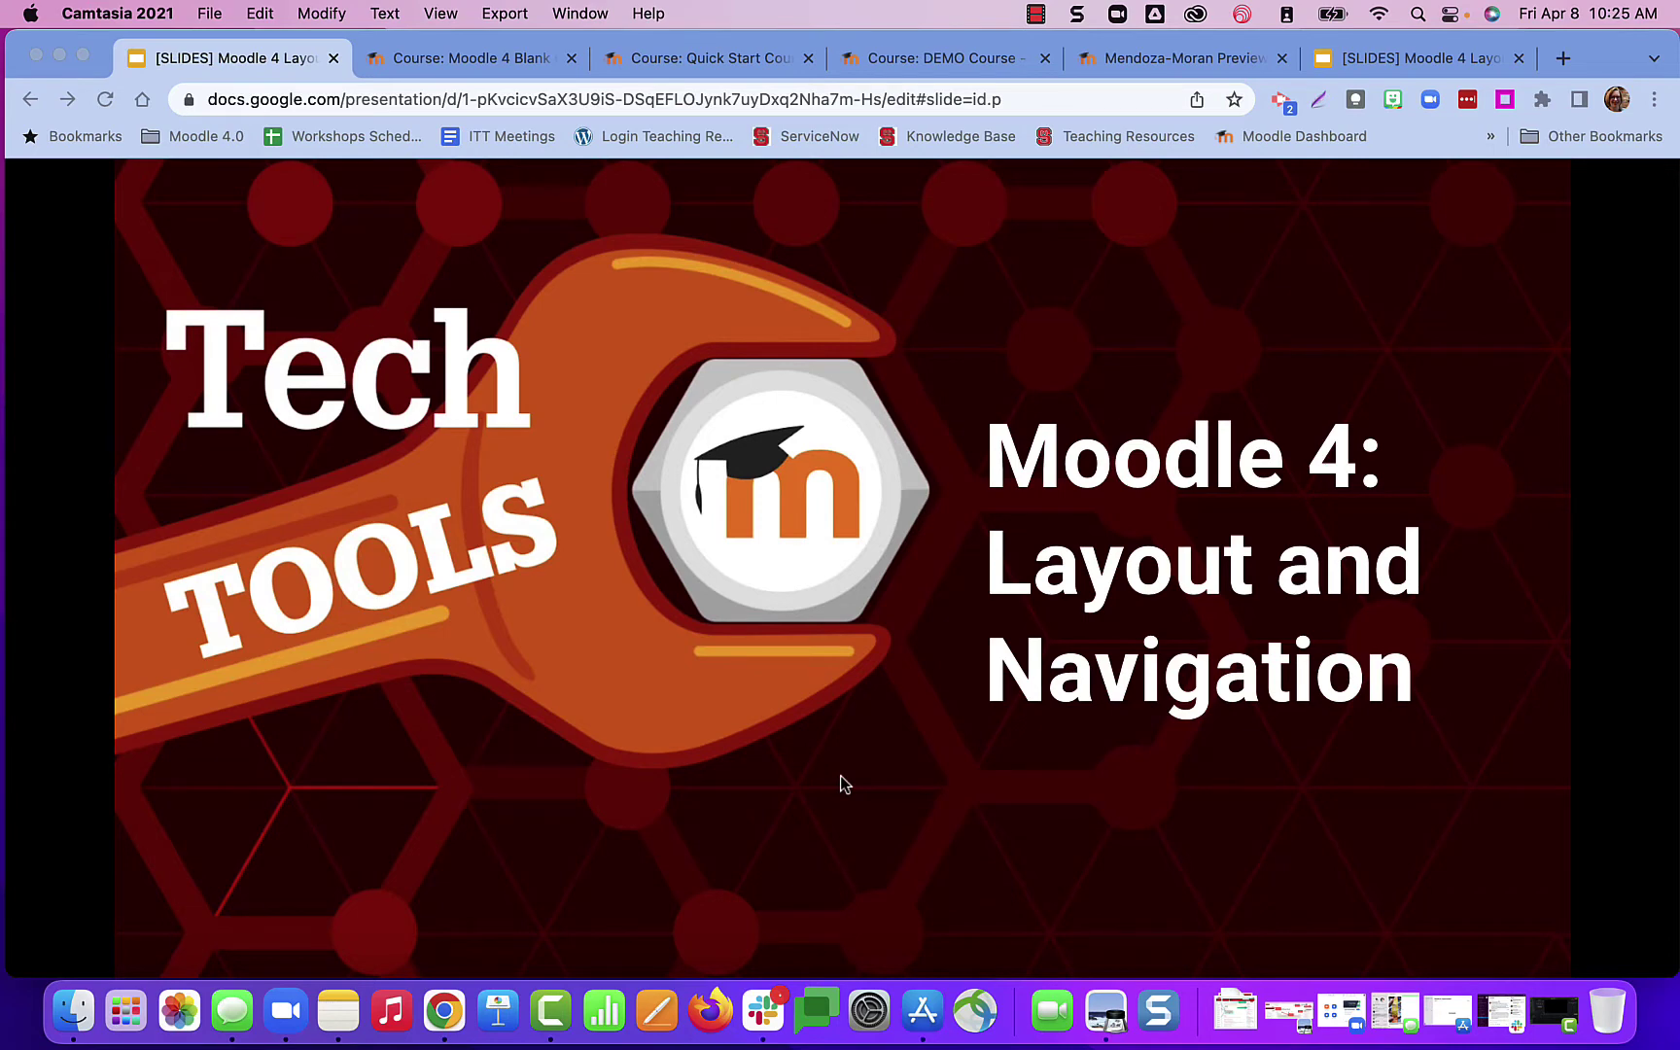
- Bring the browser forward and advance to the Objectives slide listing three learning goals
left_click(840, 775)
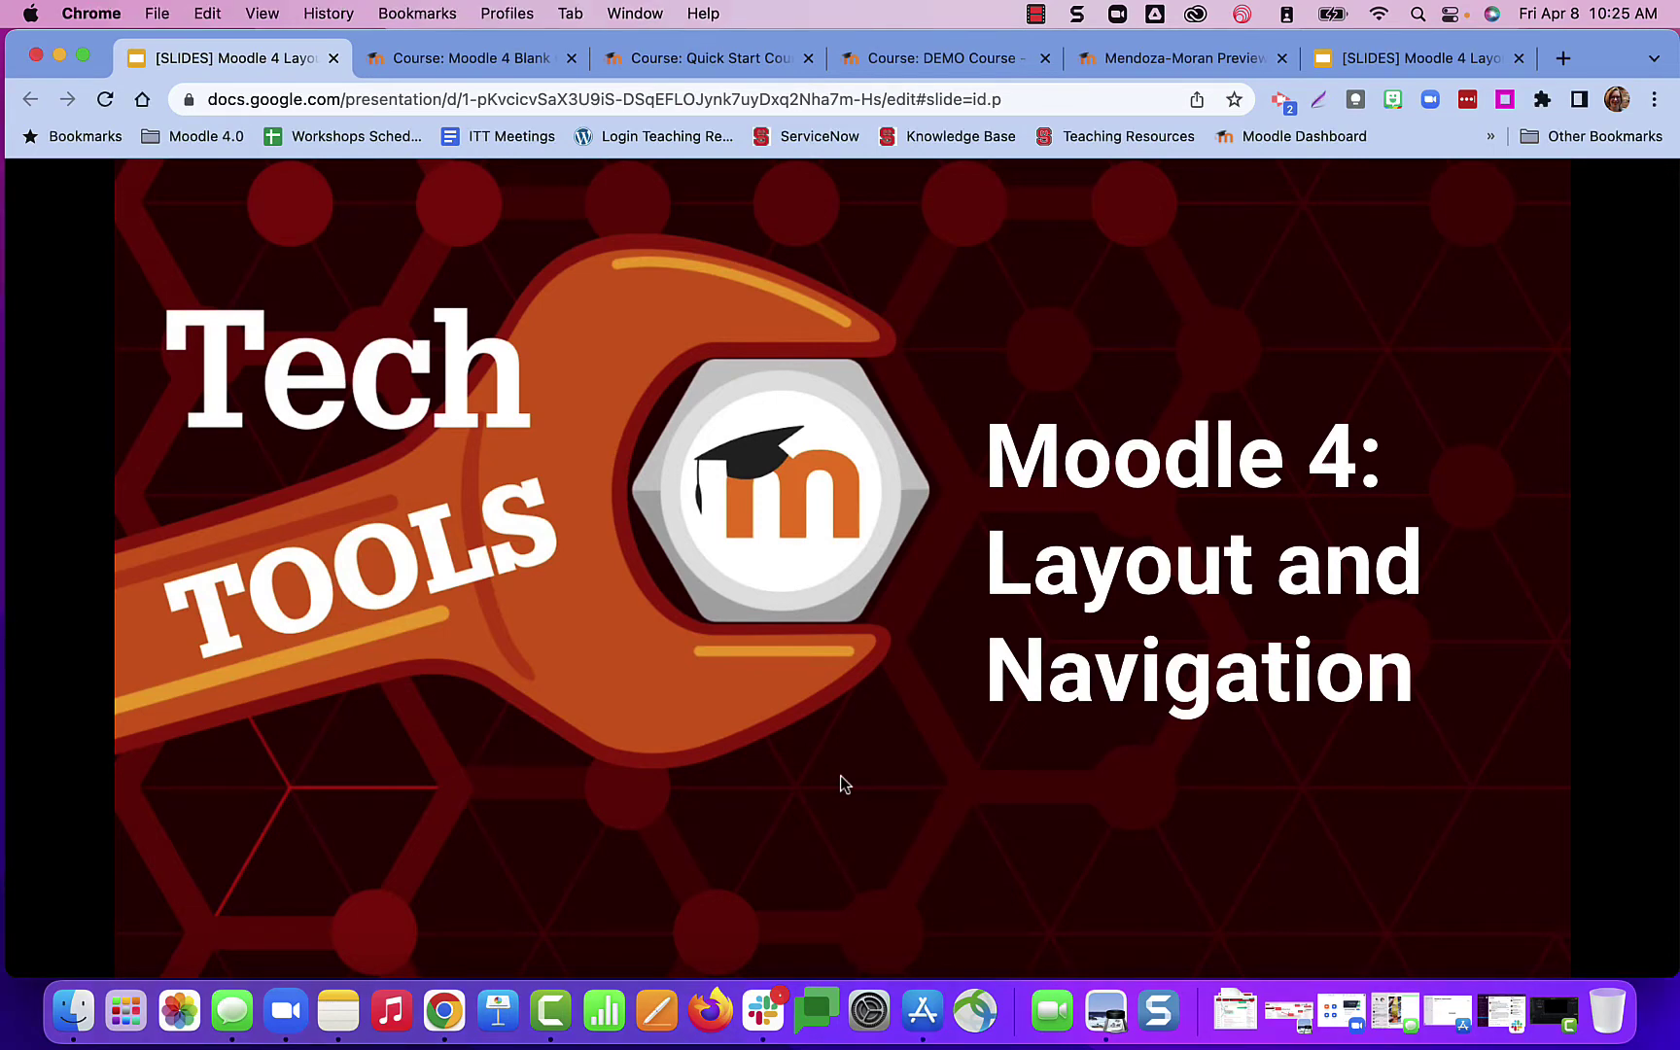
left_click(840, 777)
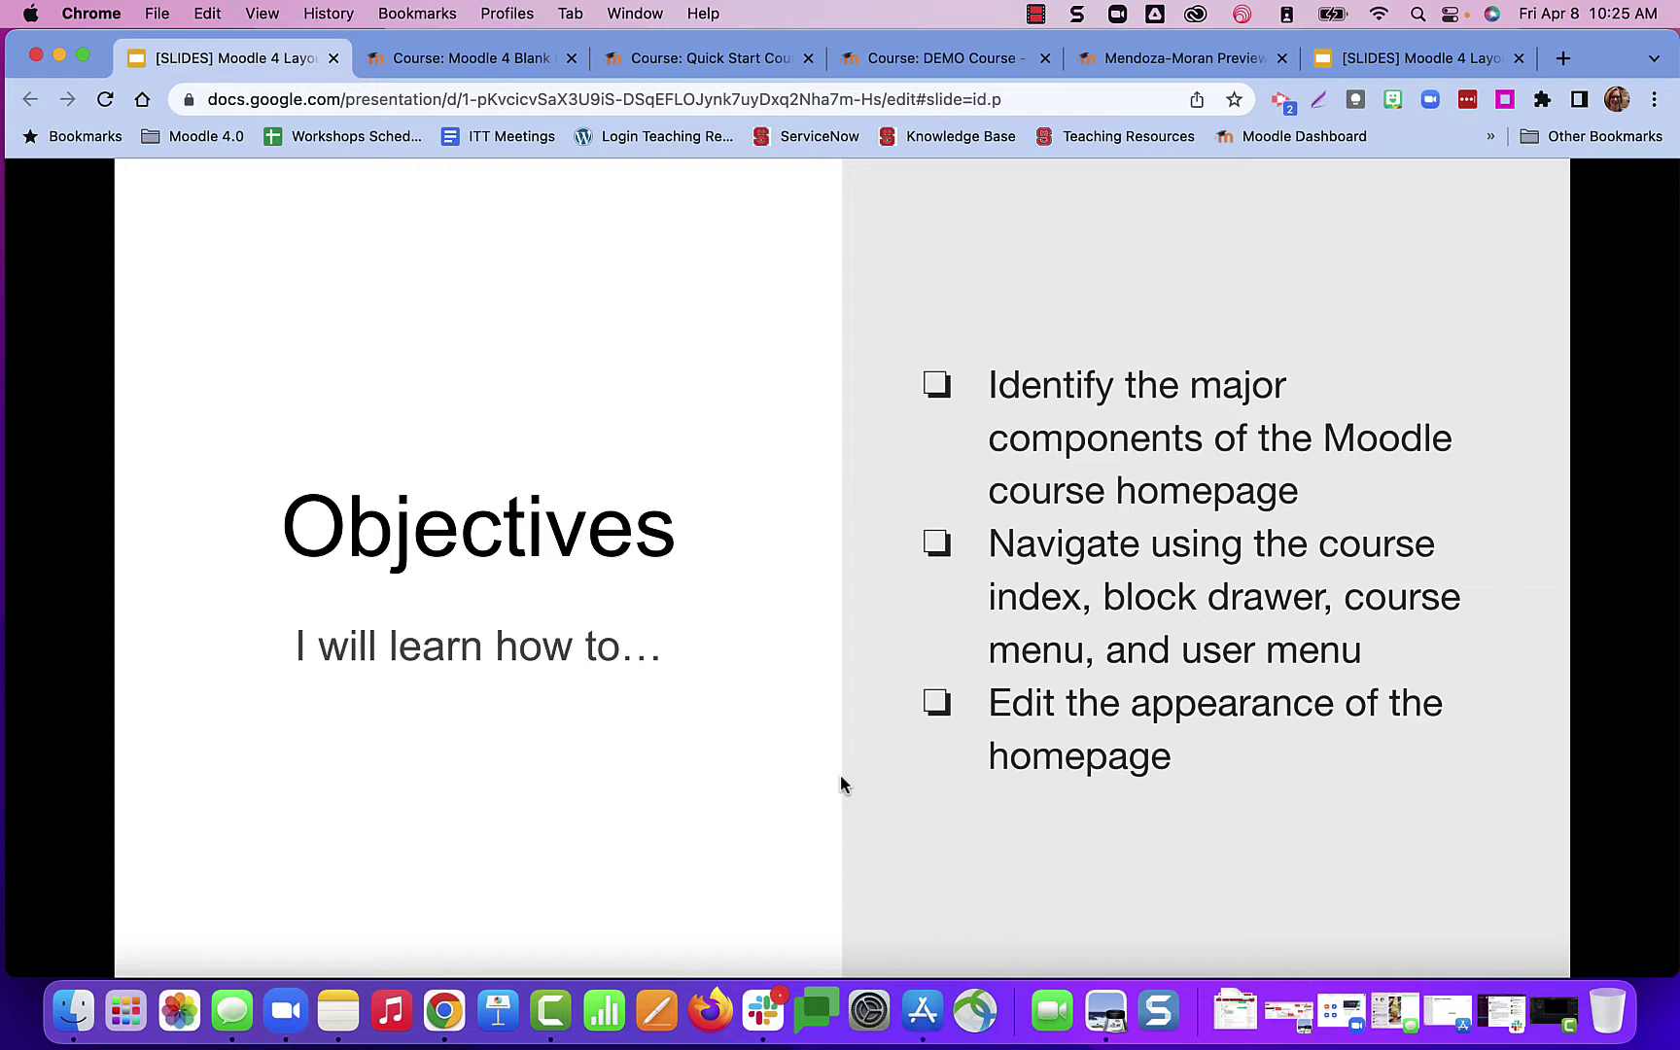
- Switch to the 'Course: Moodle 4 Blank' tab to show its General and Topic sections
left_click(430, 64)
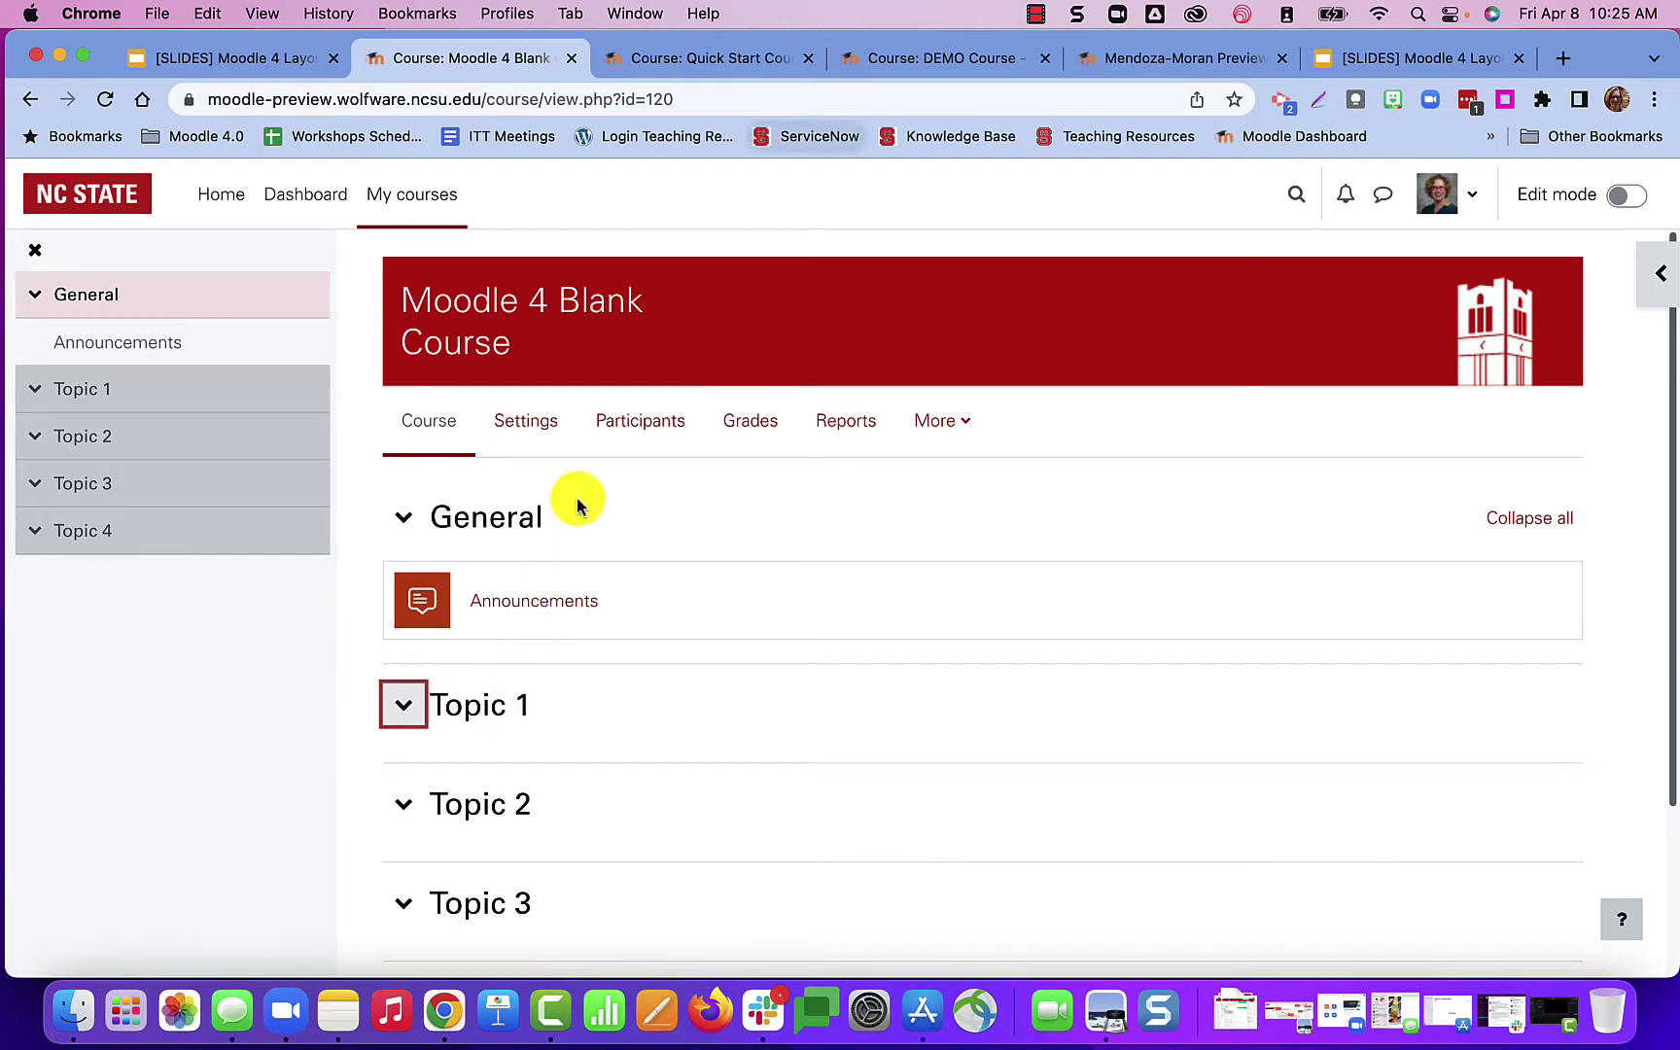
- Switch to Quick Start Course Shell and scroll through Announcements, Student Help Forum and Start Here
left_click(717, 60)
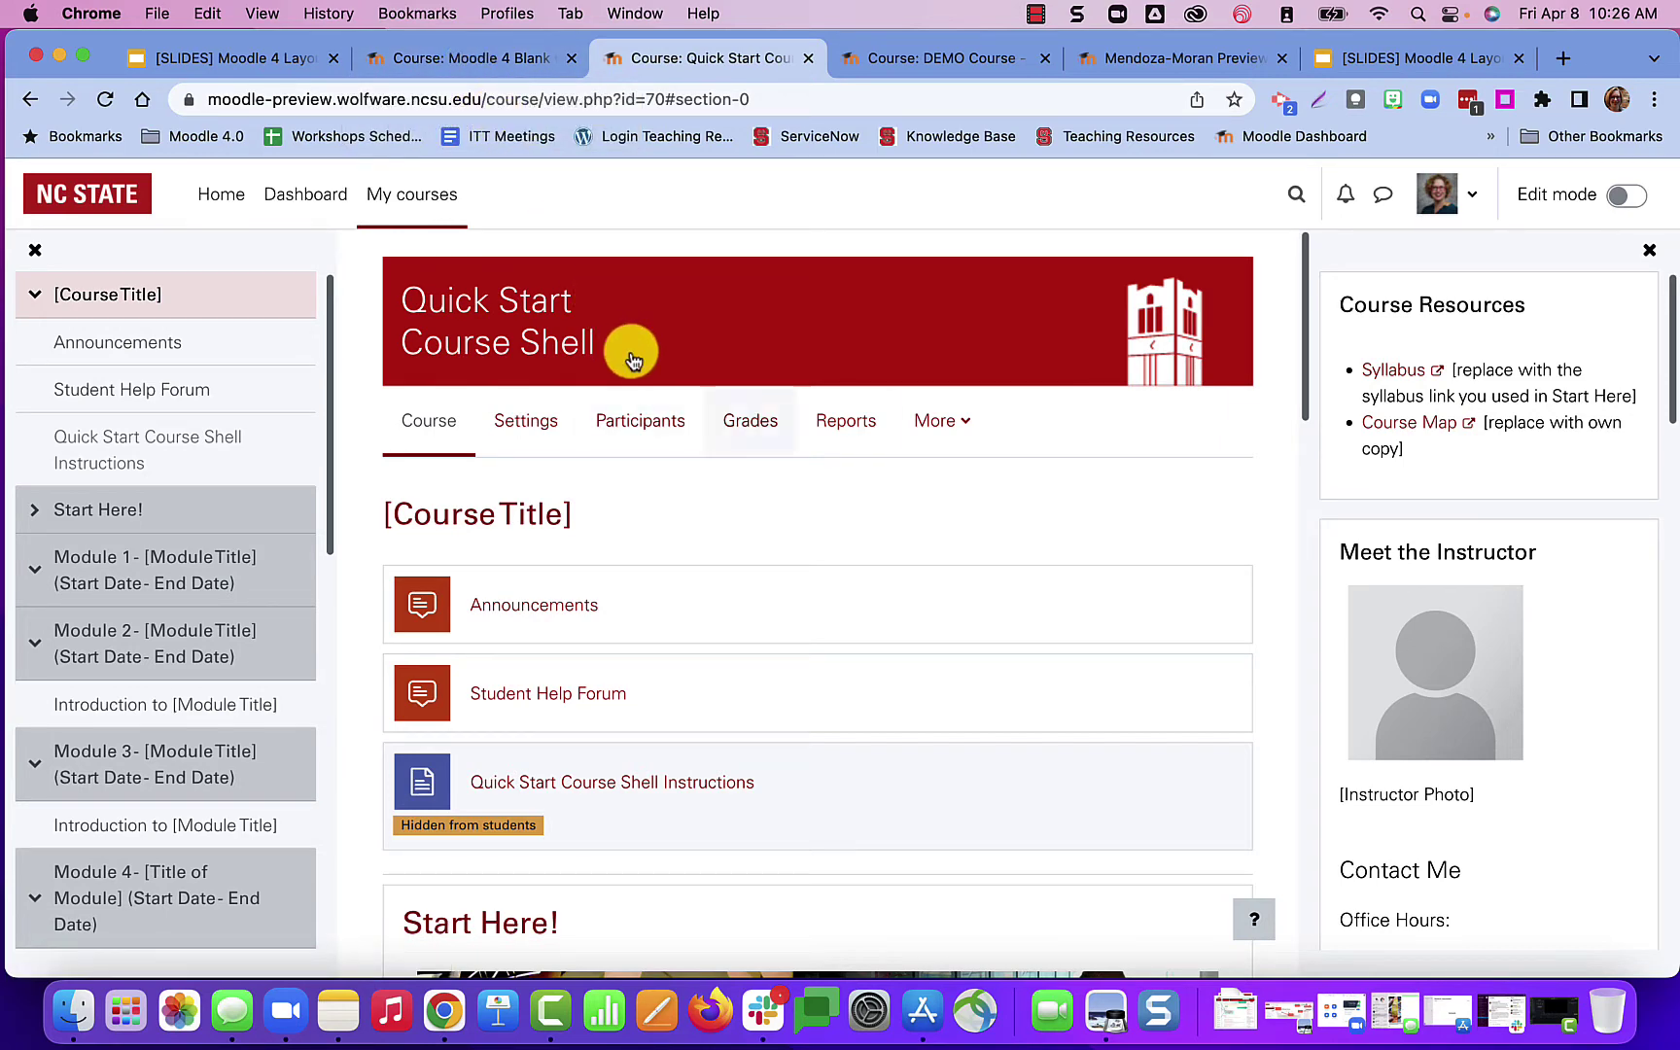
scroll(770, 554, "down", 3)
scroll(771, 556, "down", 5)
scroll(771, 556, "down", 3)
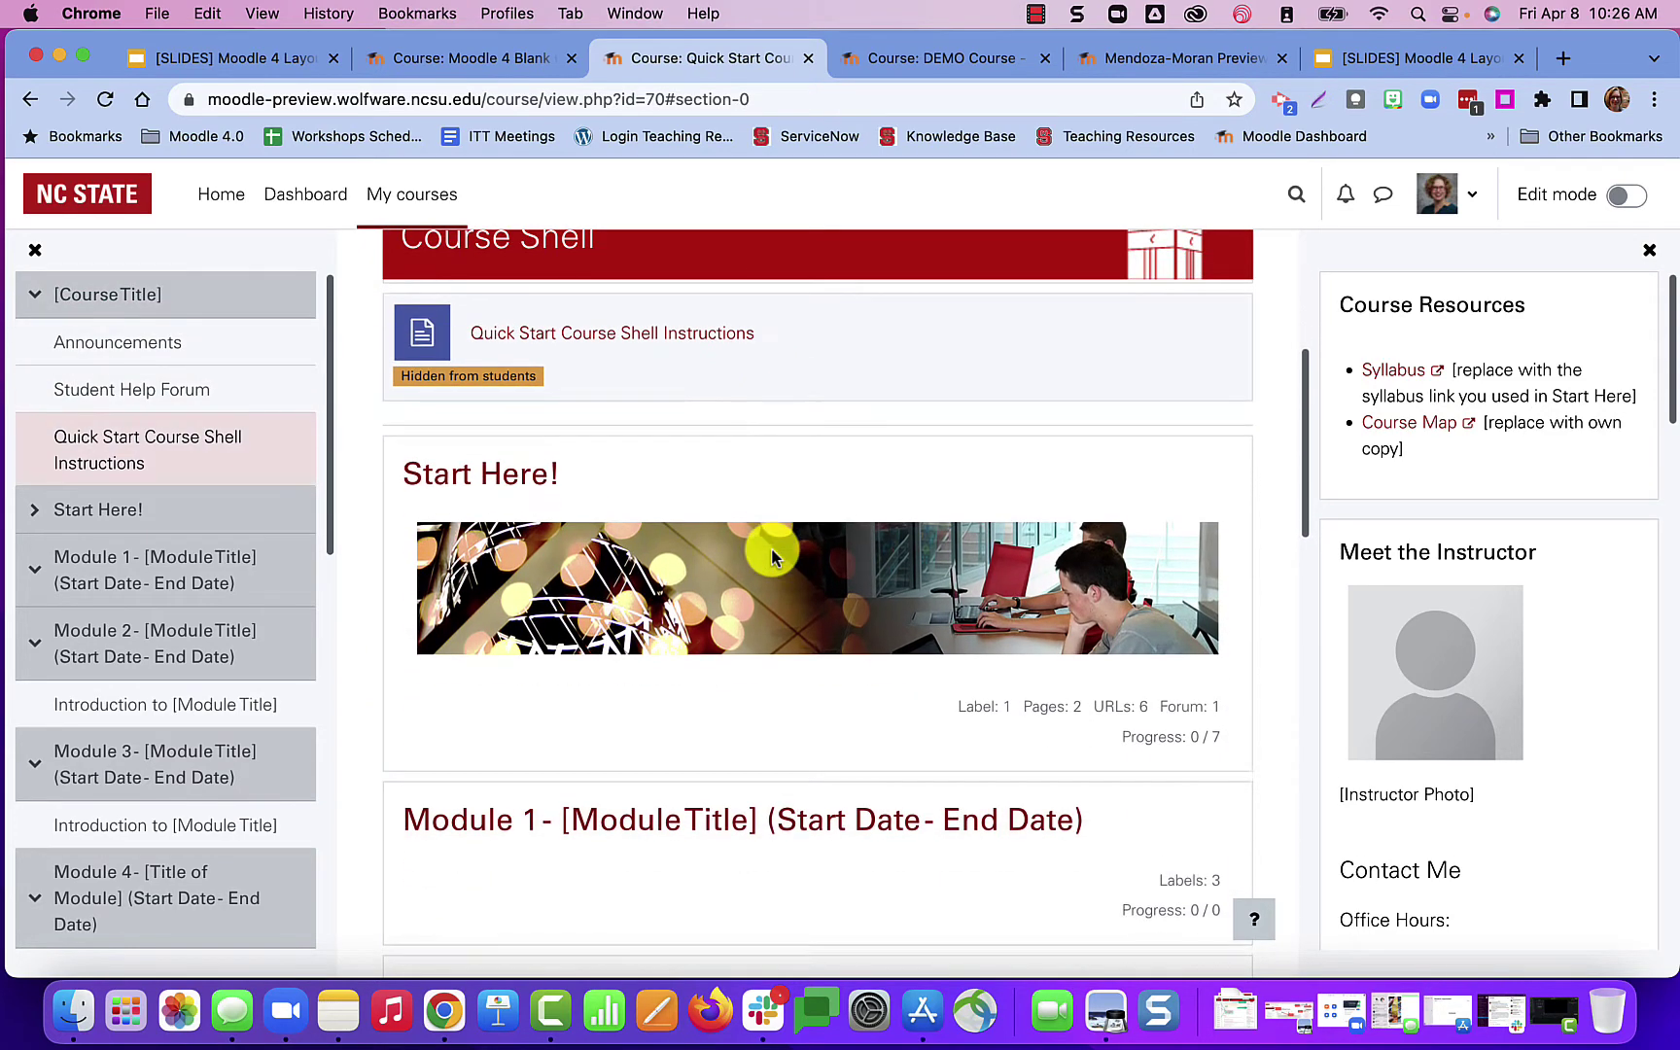
scroll(771, 556, "down", 2)
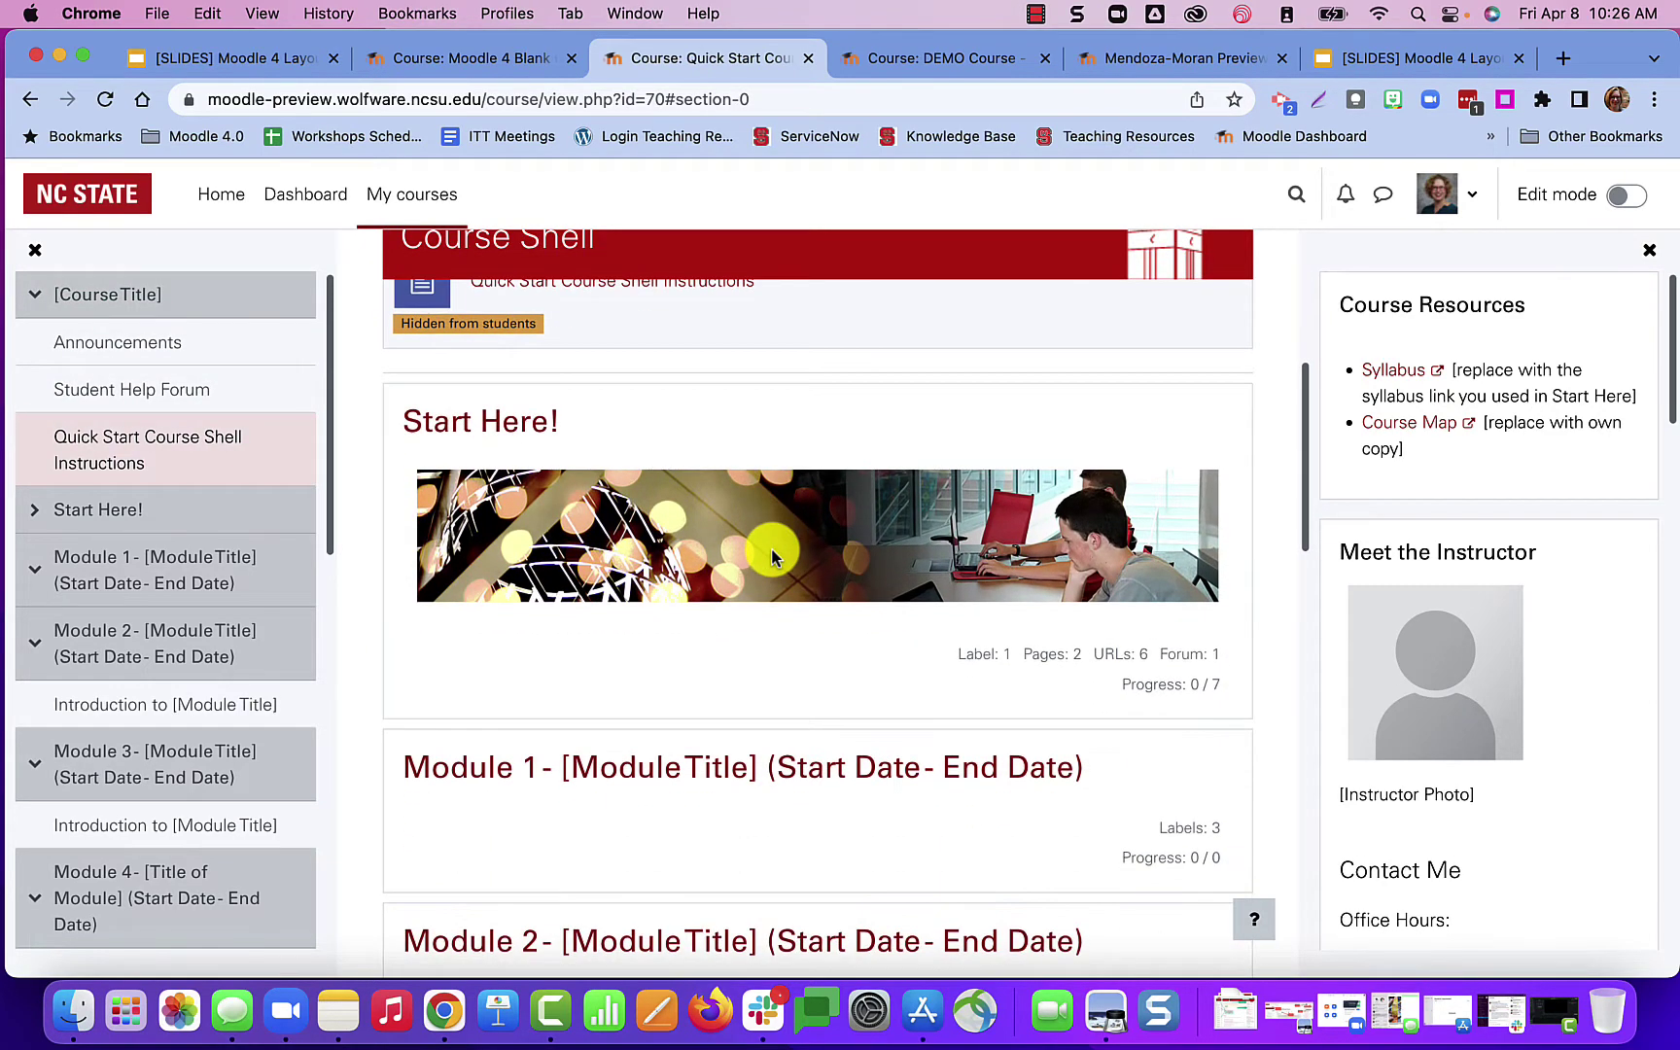
scroll(771, 556, "up", 12)
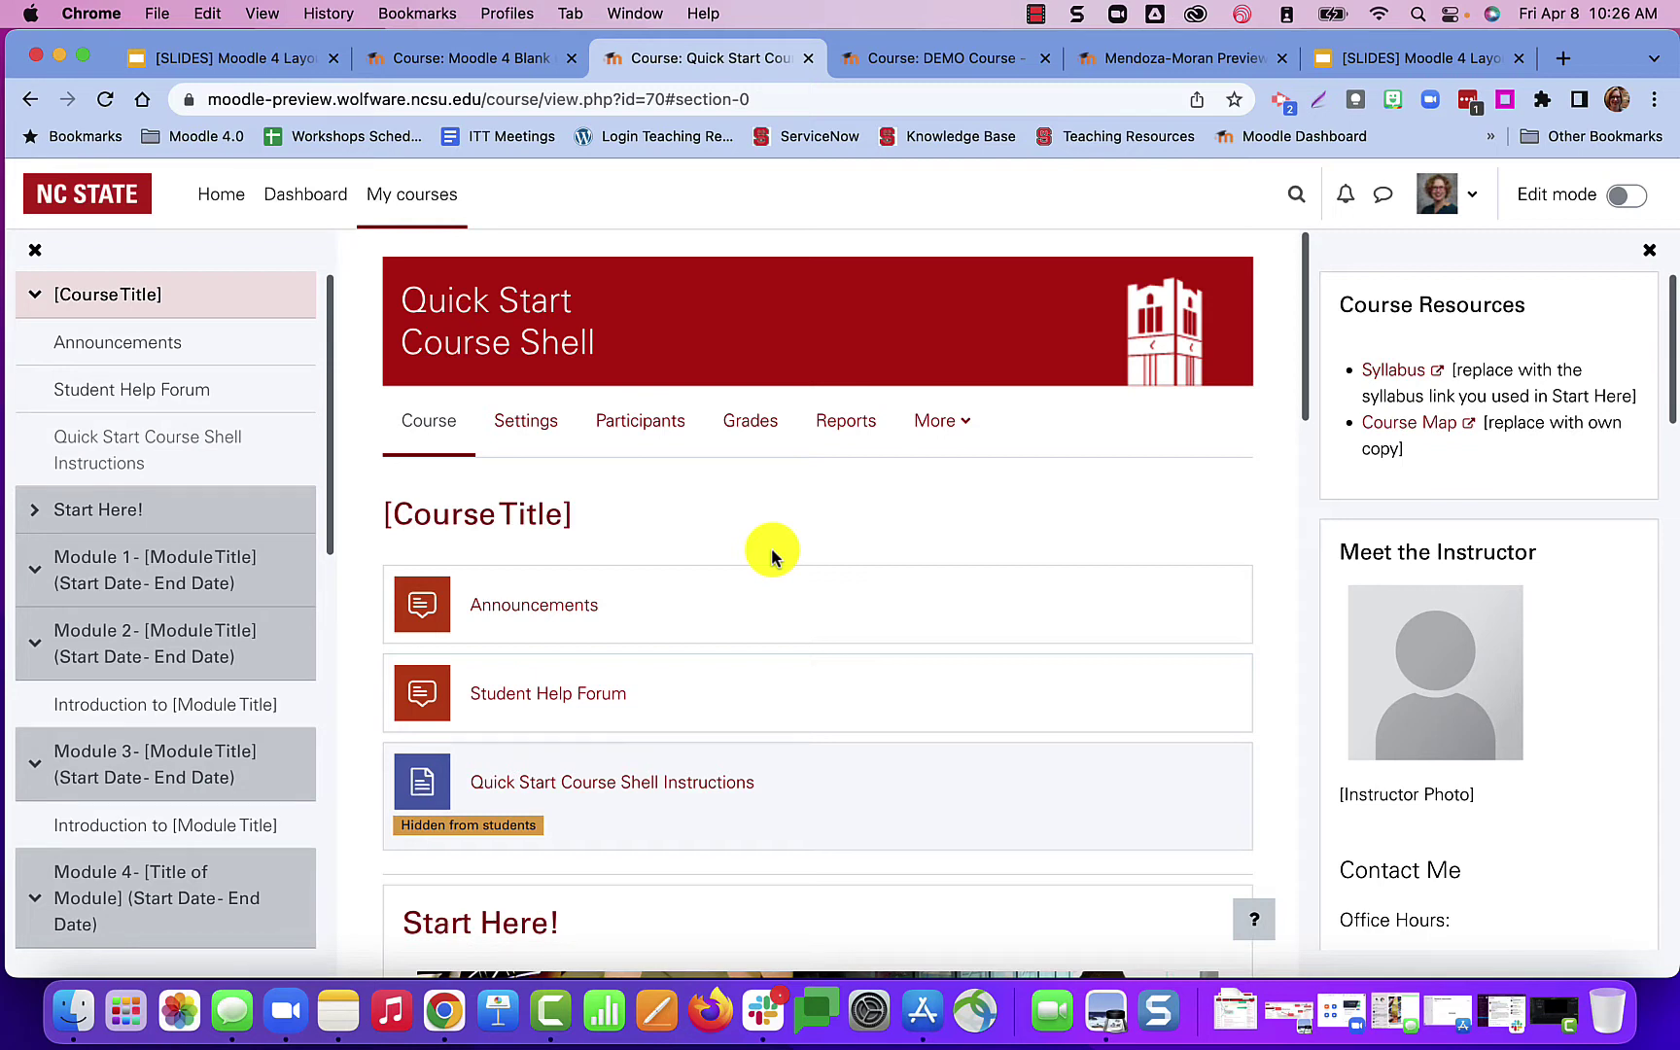
- Return to Moodle 4 Blank and scroll down to its empty Topics 1 through 4
left_click(464, 61)
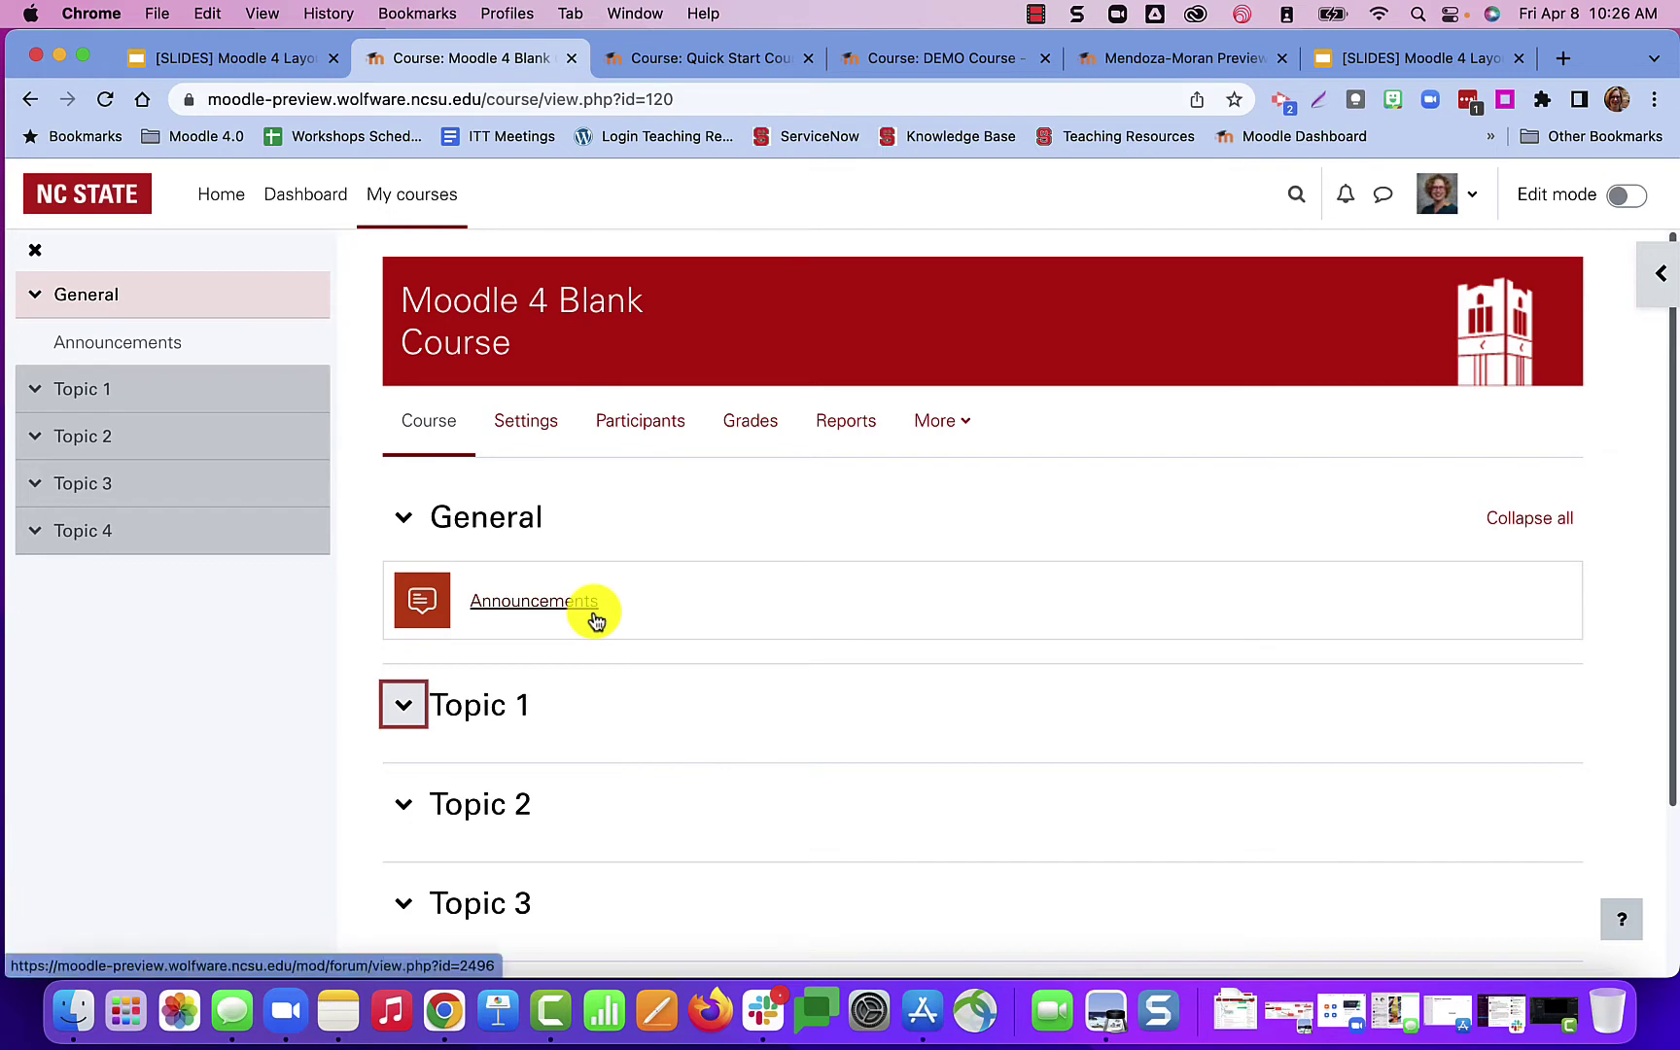
scroll(595, 618, "down", 5)
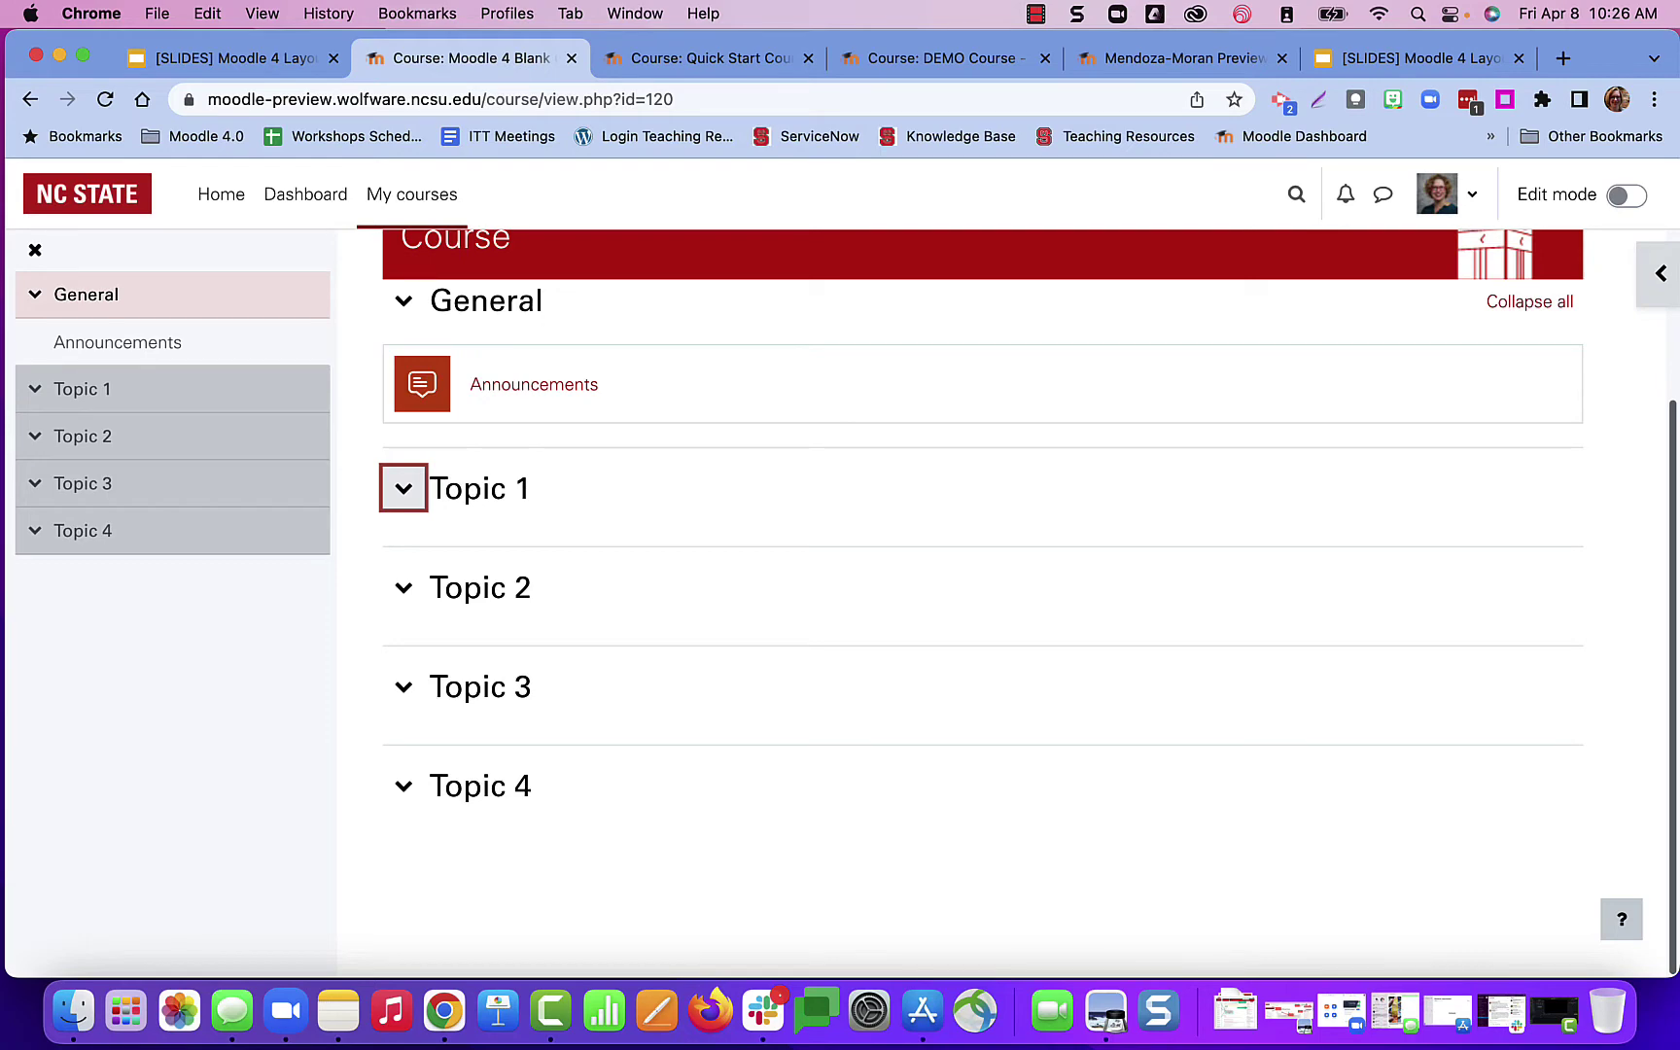
- Switch to DEMO Course–Wicked Problems and scroll down to Unit 1 and back up
left_click(974, 58)
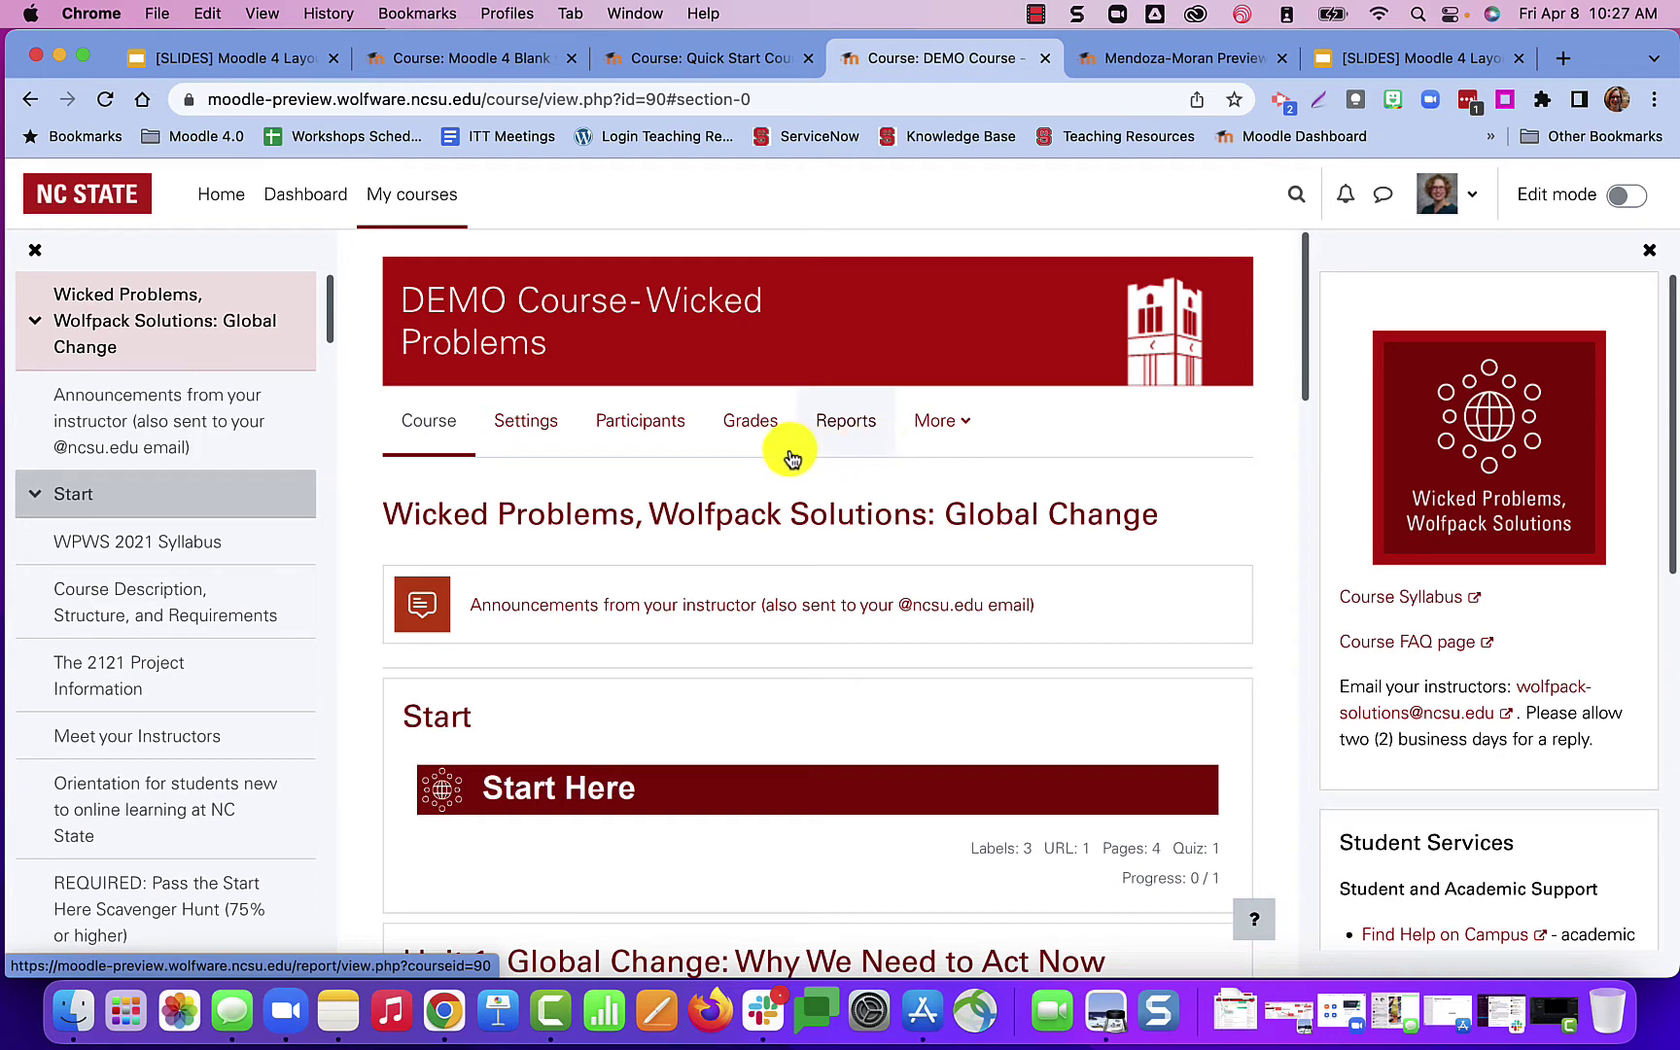
scroll(790, 454, "down", 5)
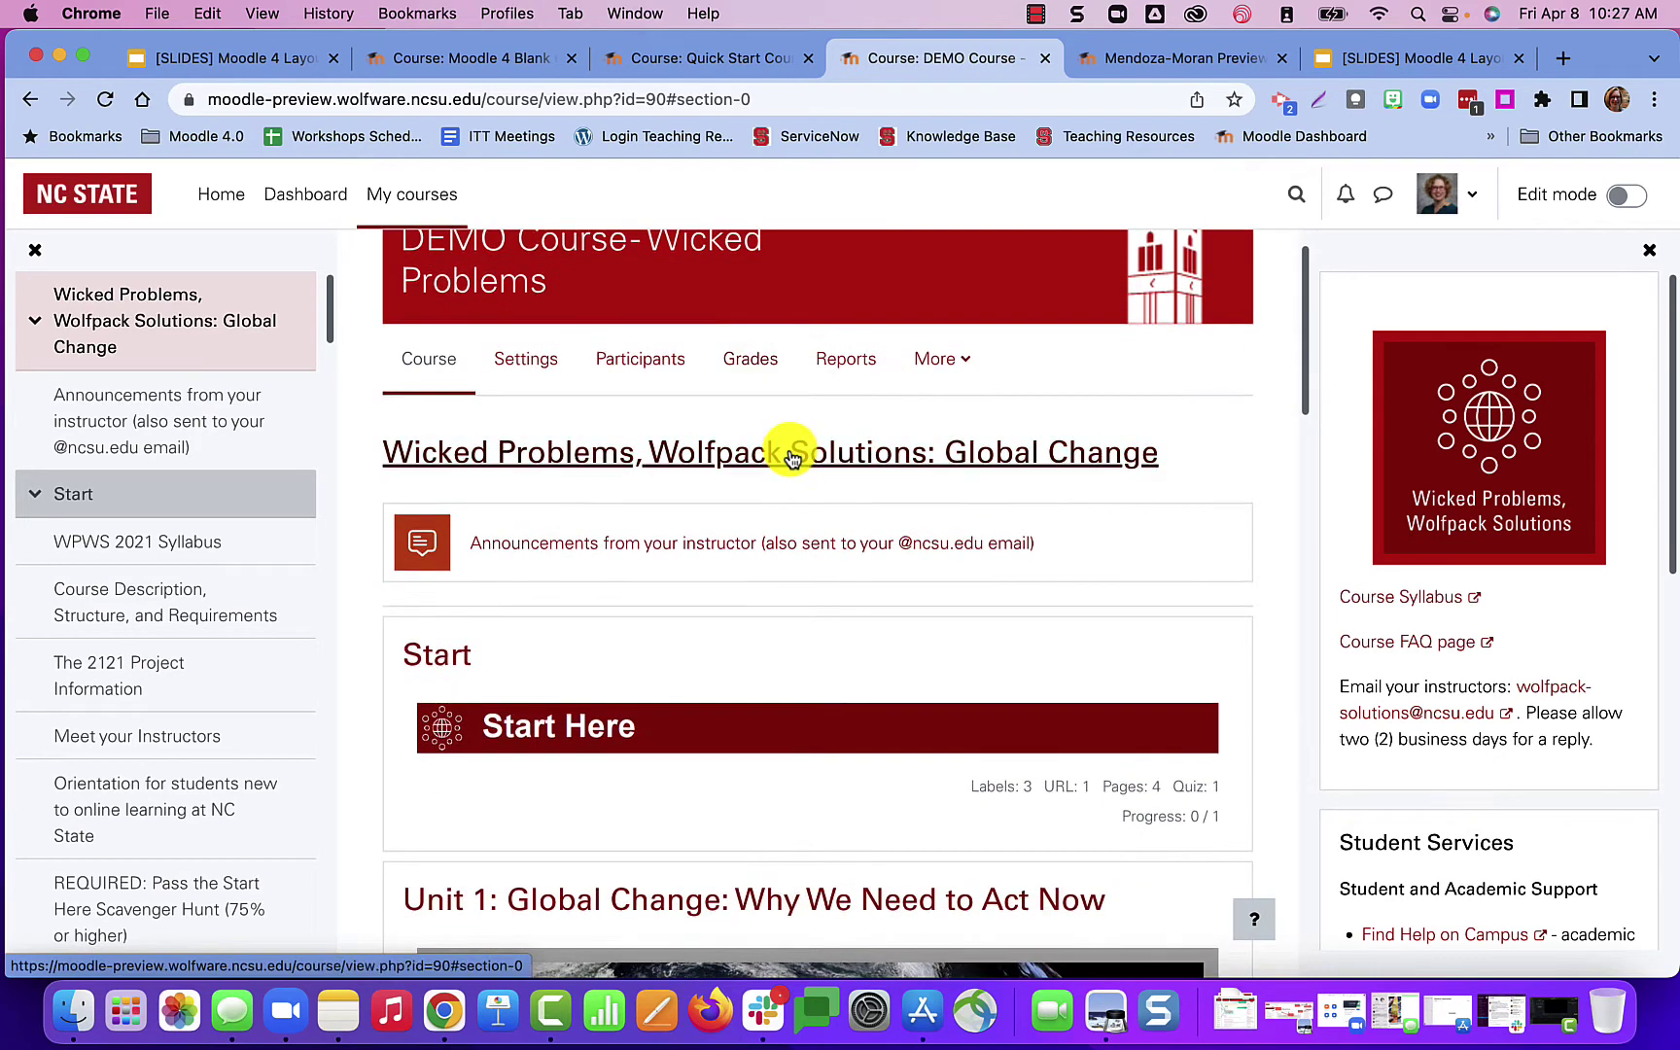
scroll(791, 455, "up", 5)
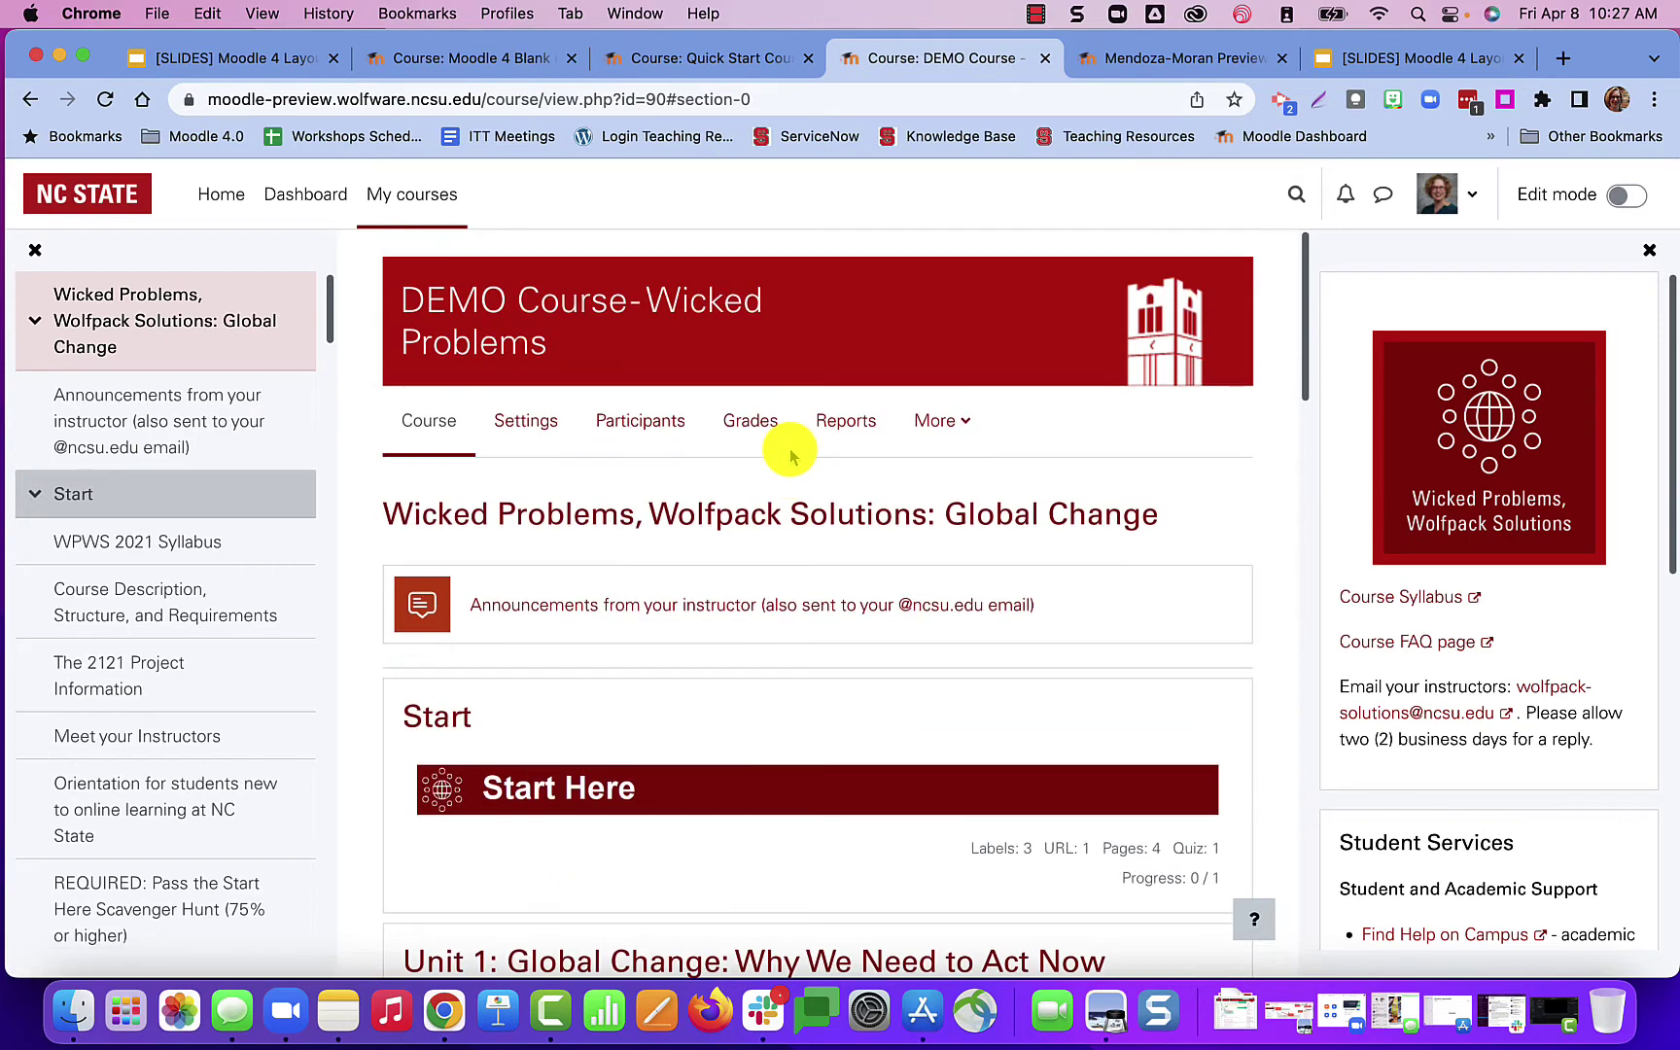
left_click(34, 255)
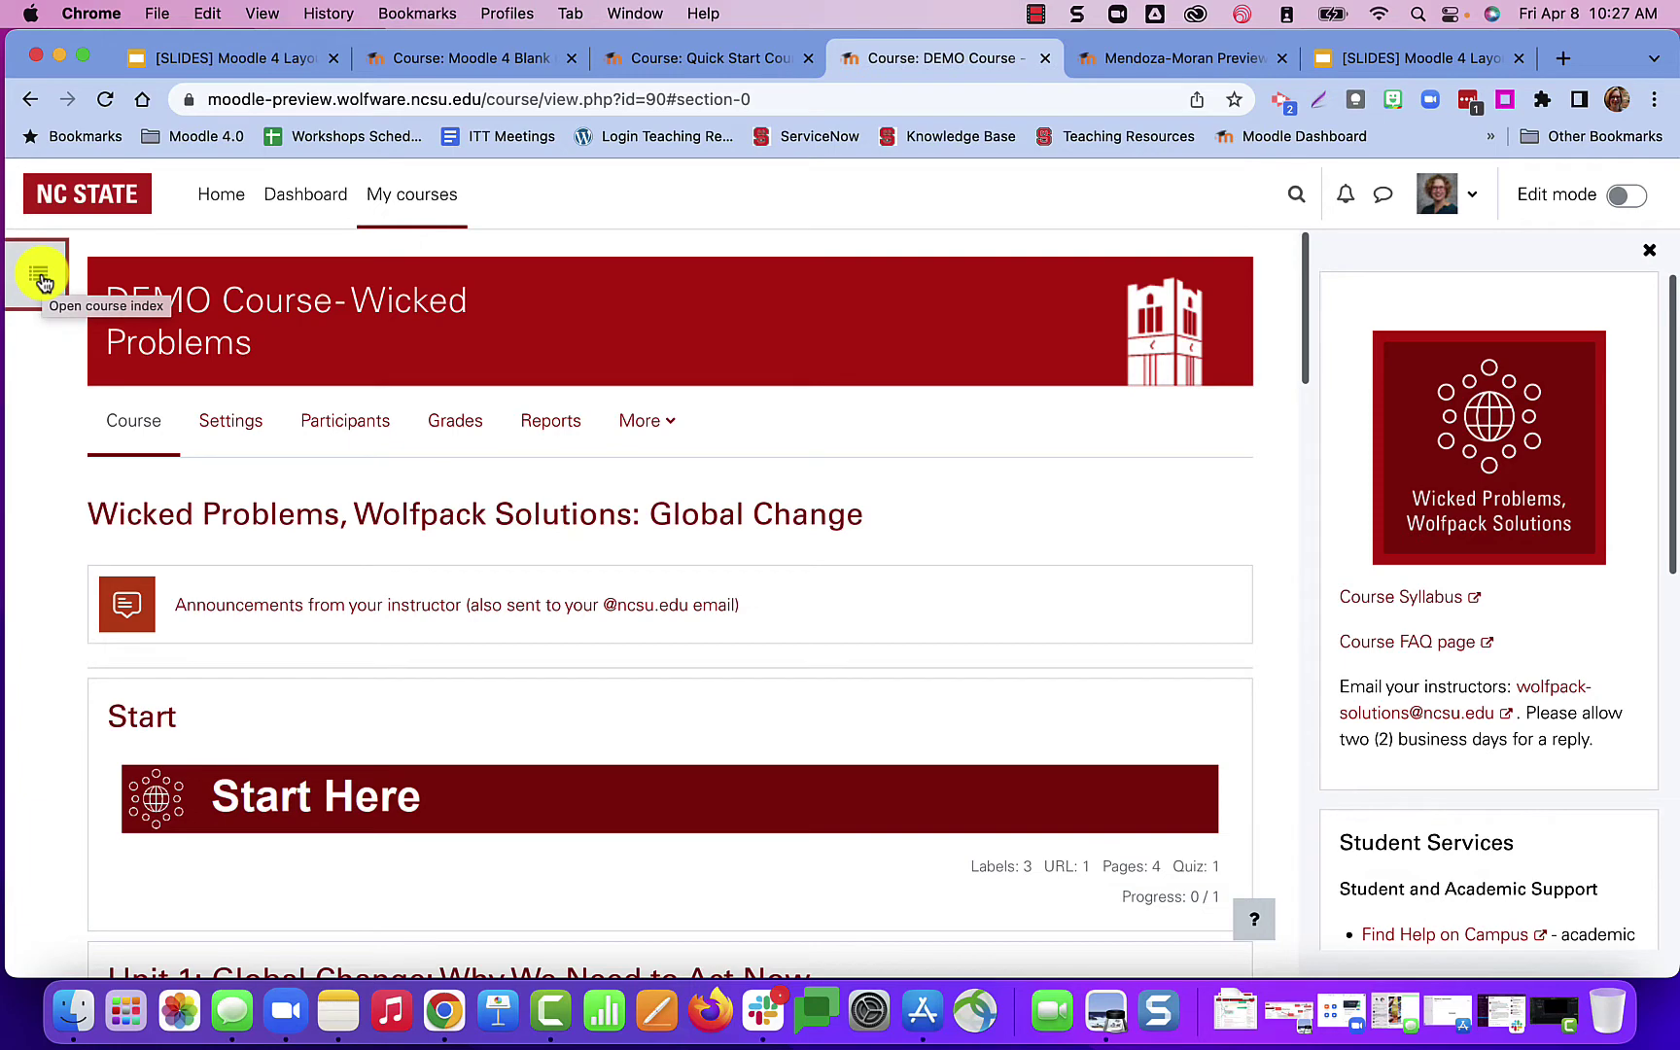
left_click(41, 279)
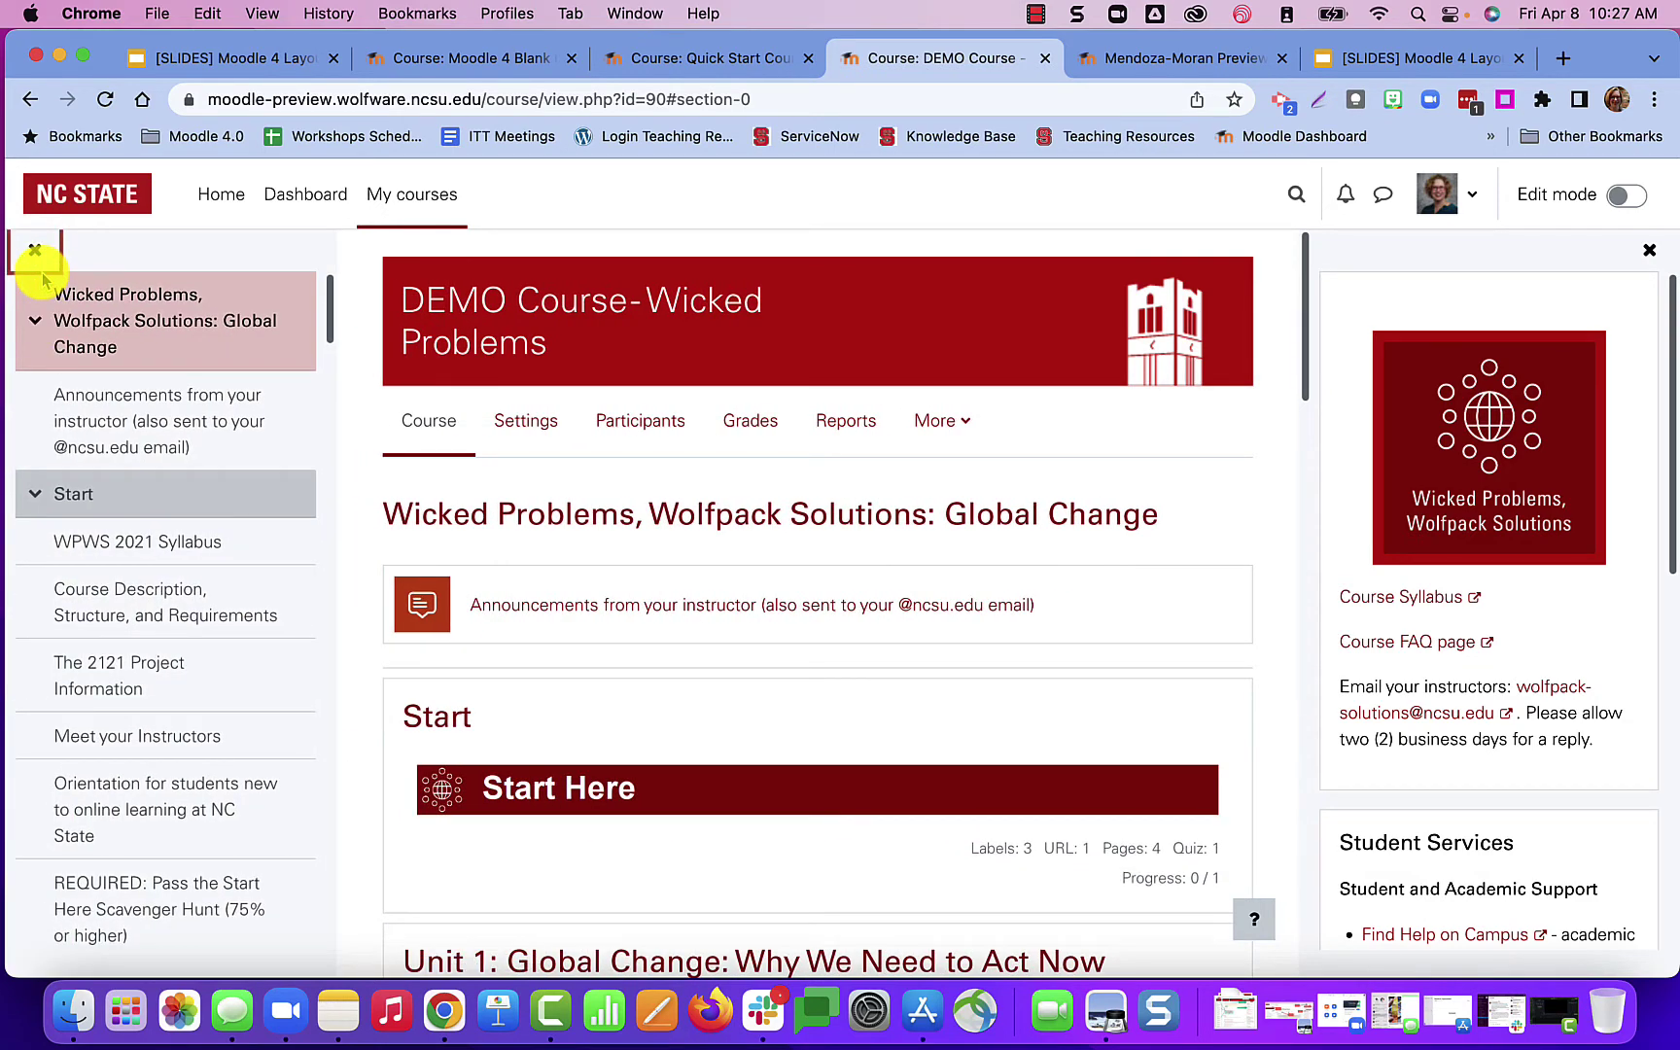
left_click(35, 250)
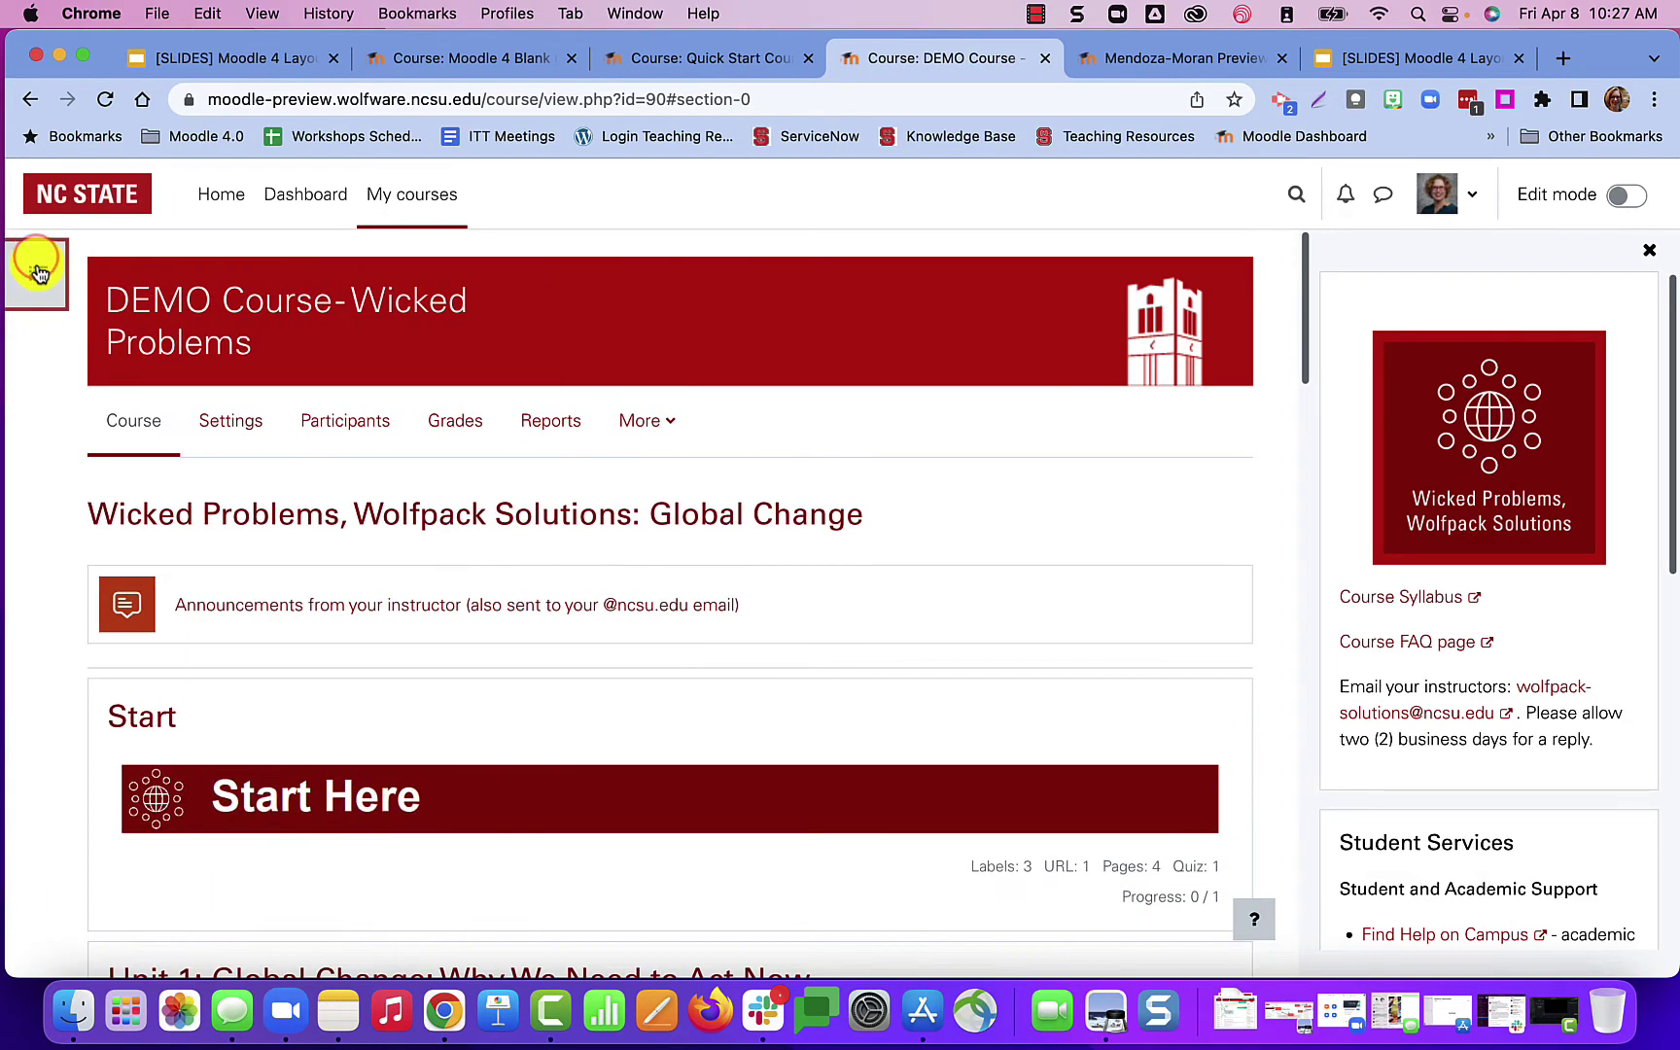
left_click(39, 274)
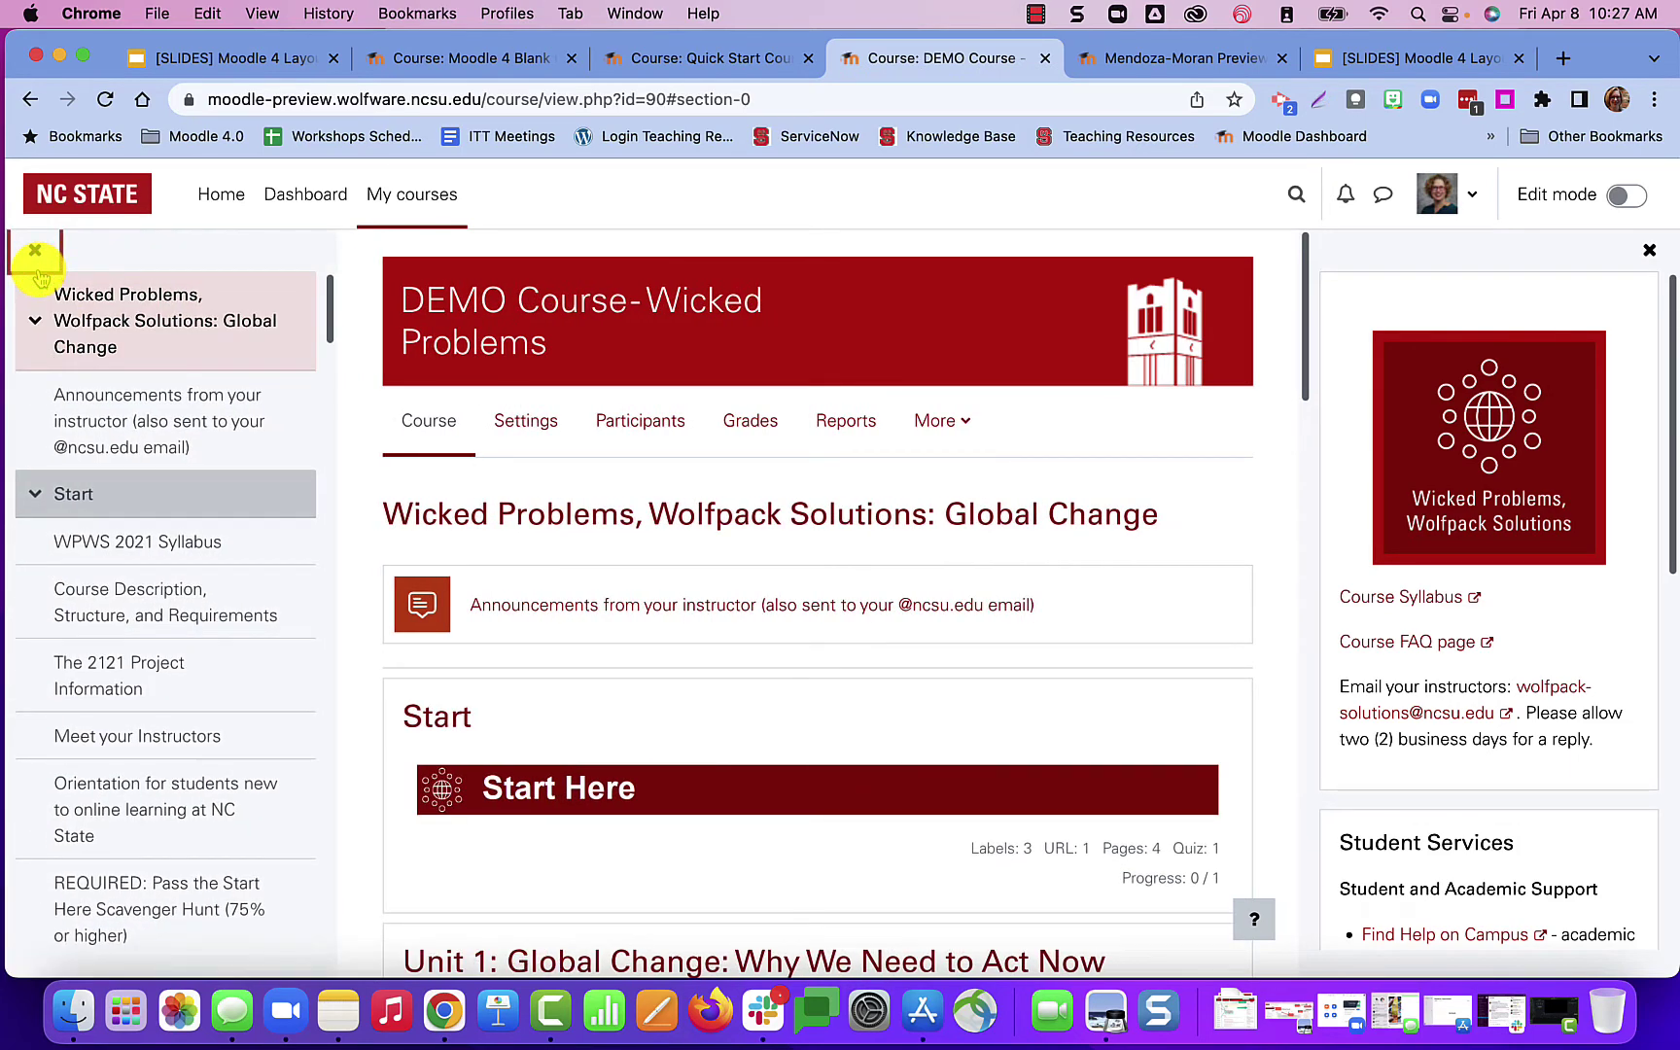
- Collapse and re-expand Start, then visit The 2121 Project Information and WPWS 2021 Syllabus
left_click(41, 486)
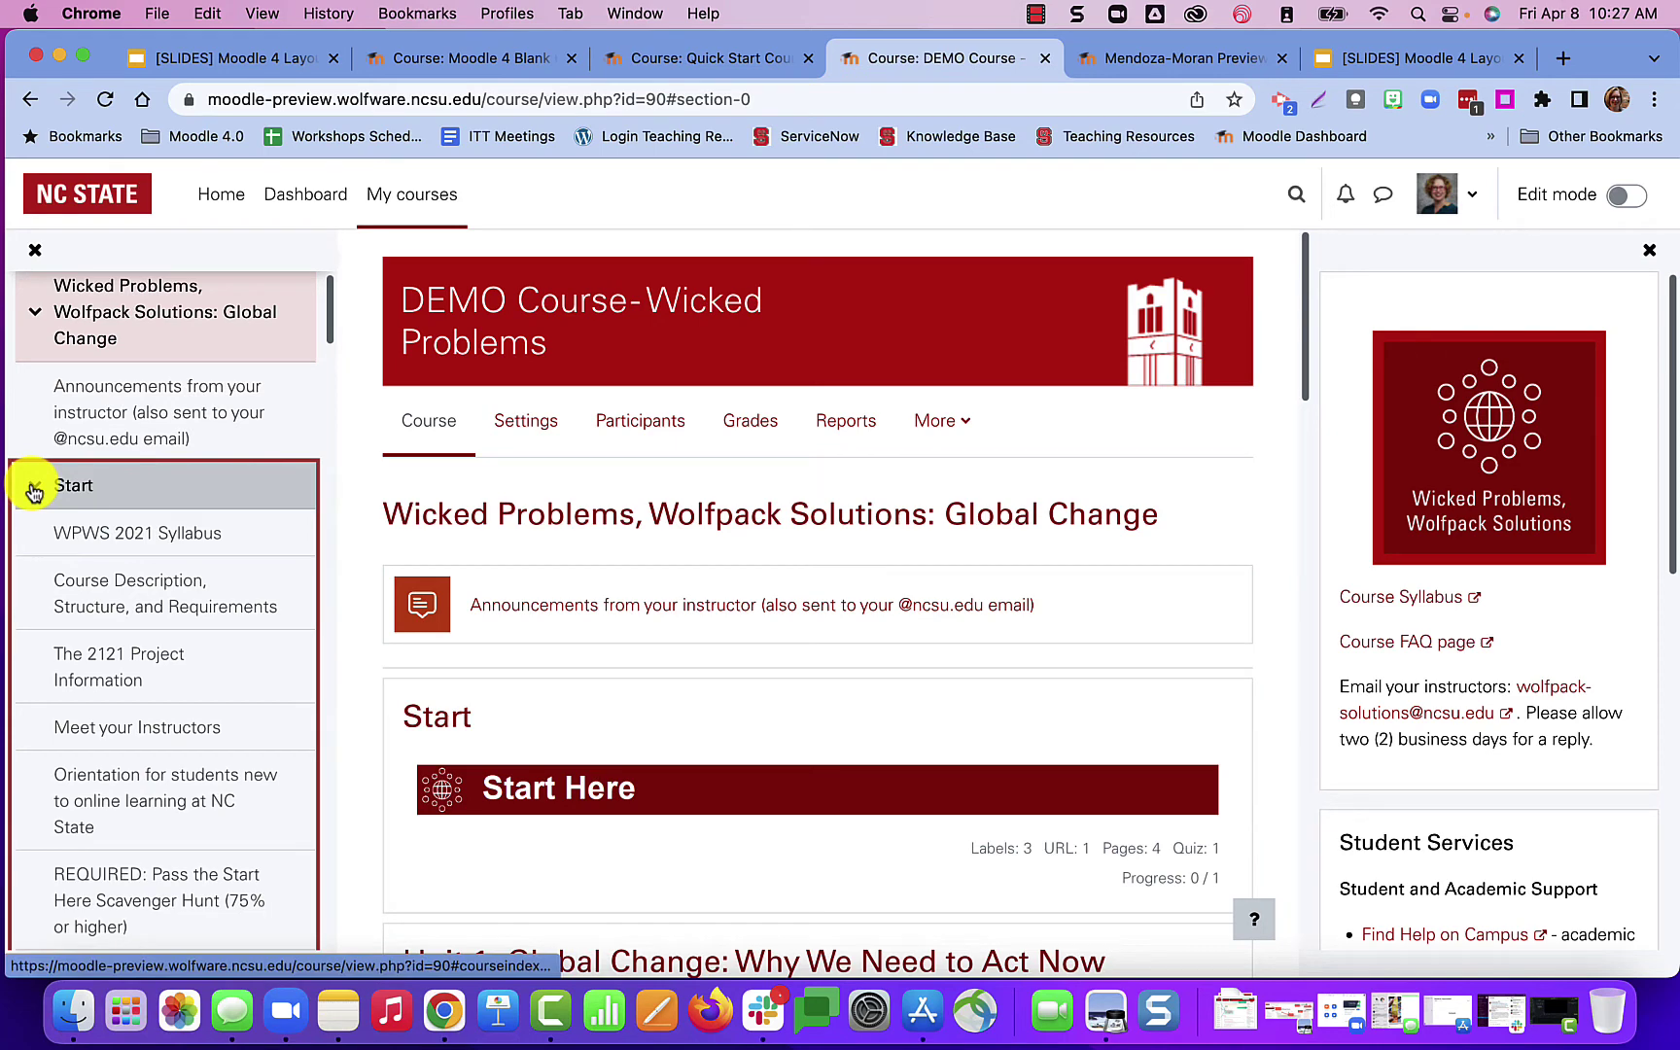
left_click(33, 489)
left_click(33, 489)
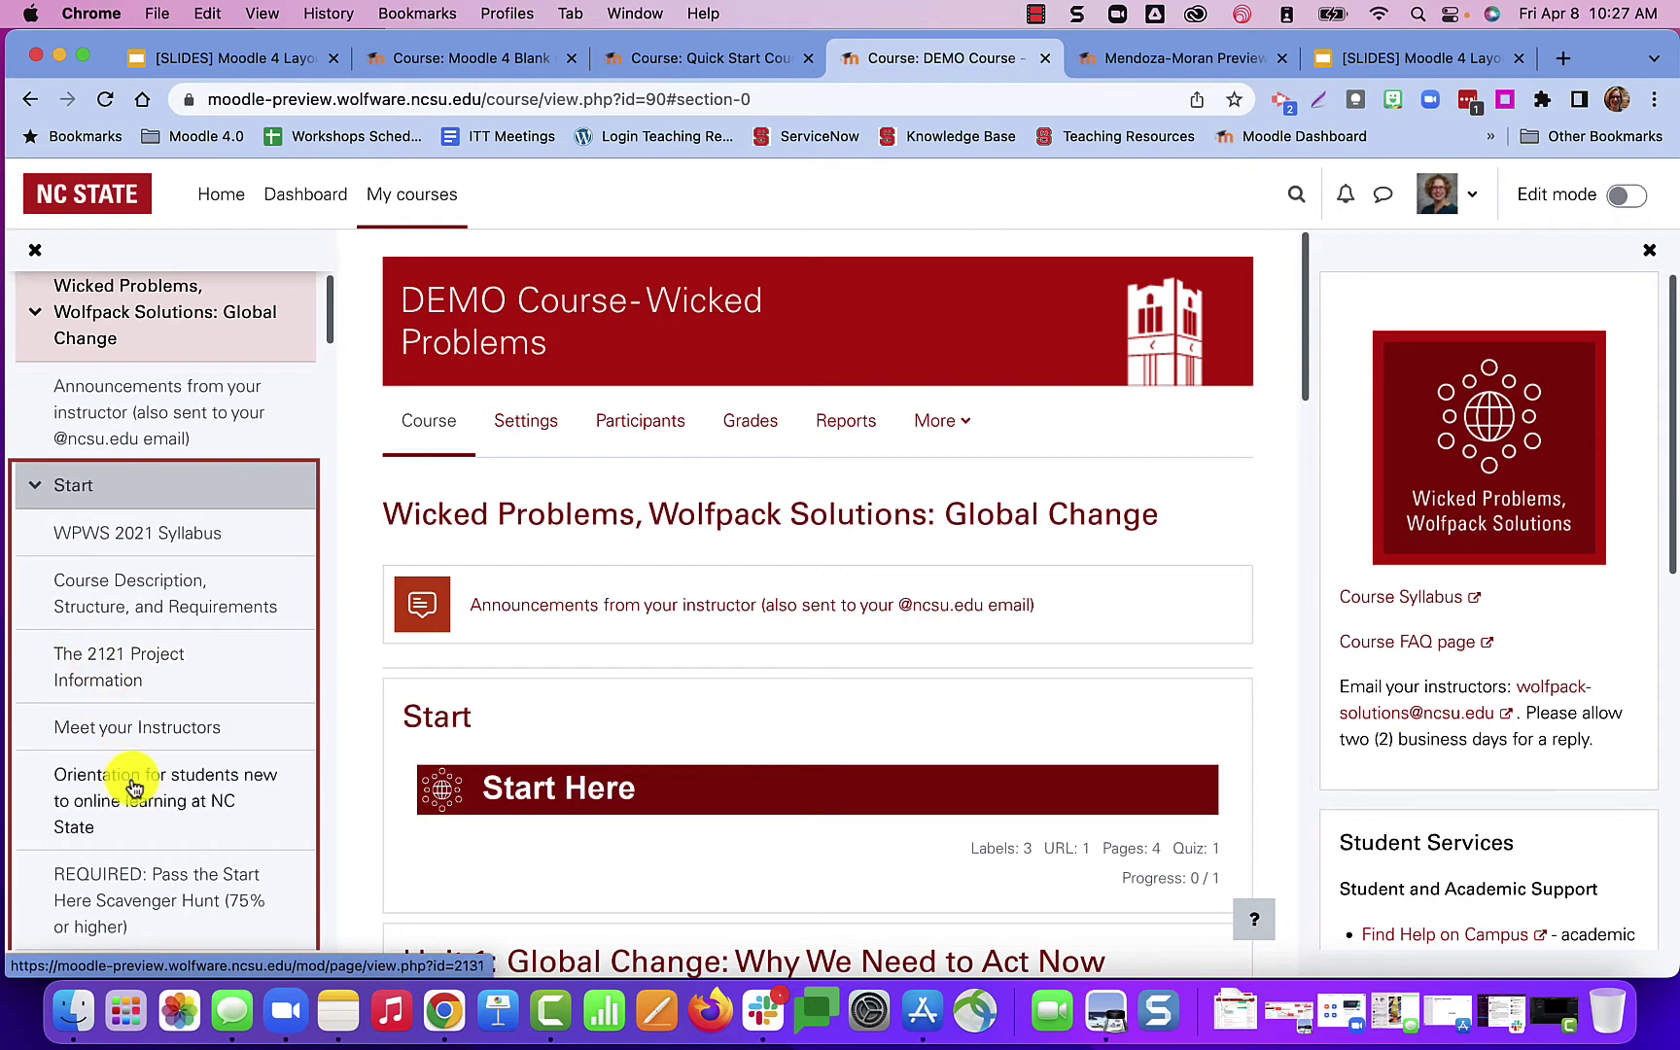
left_click(124, 671)
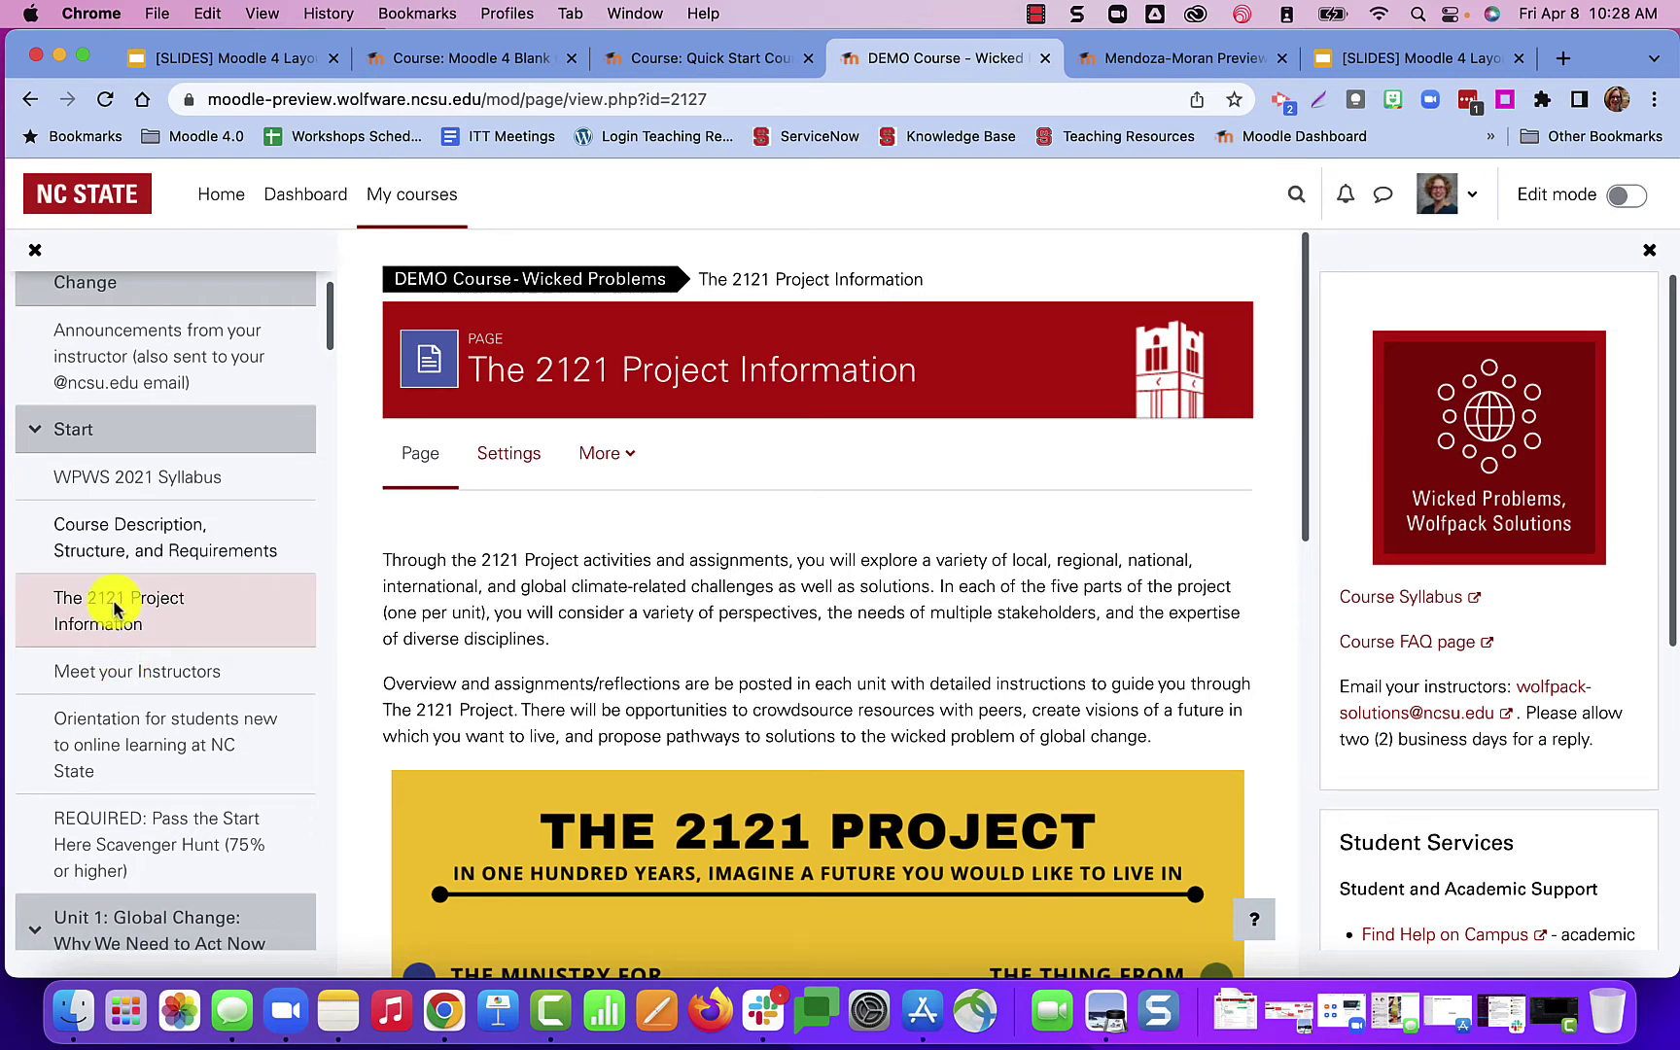
left_click(93, 483)
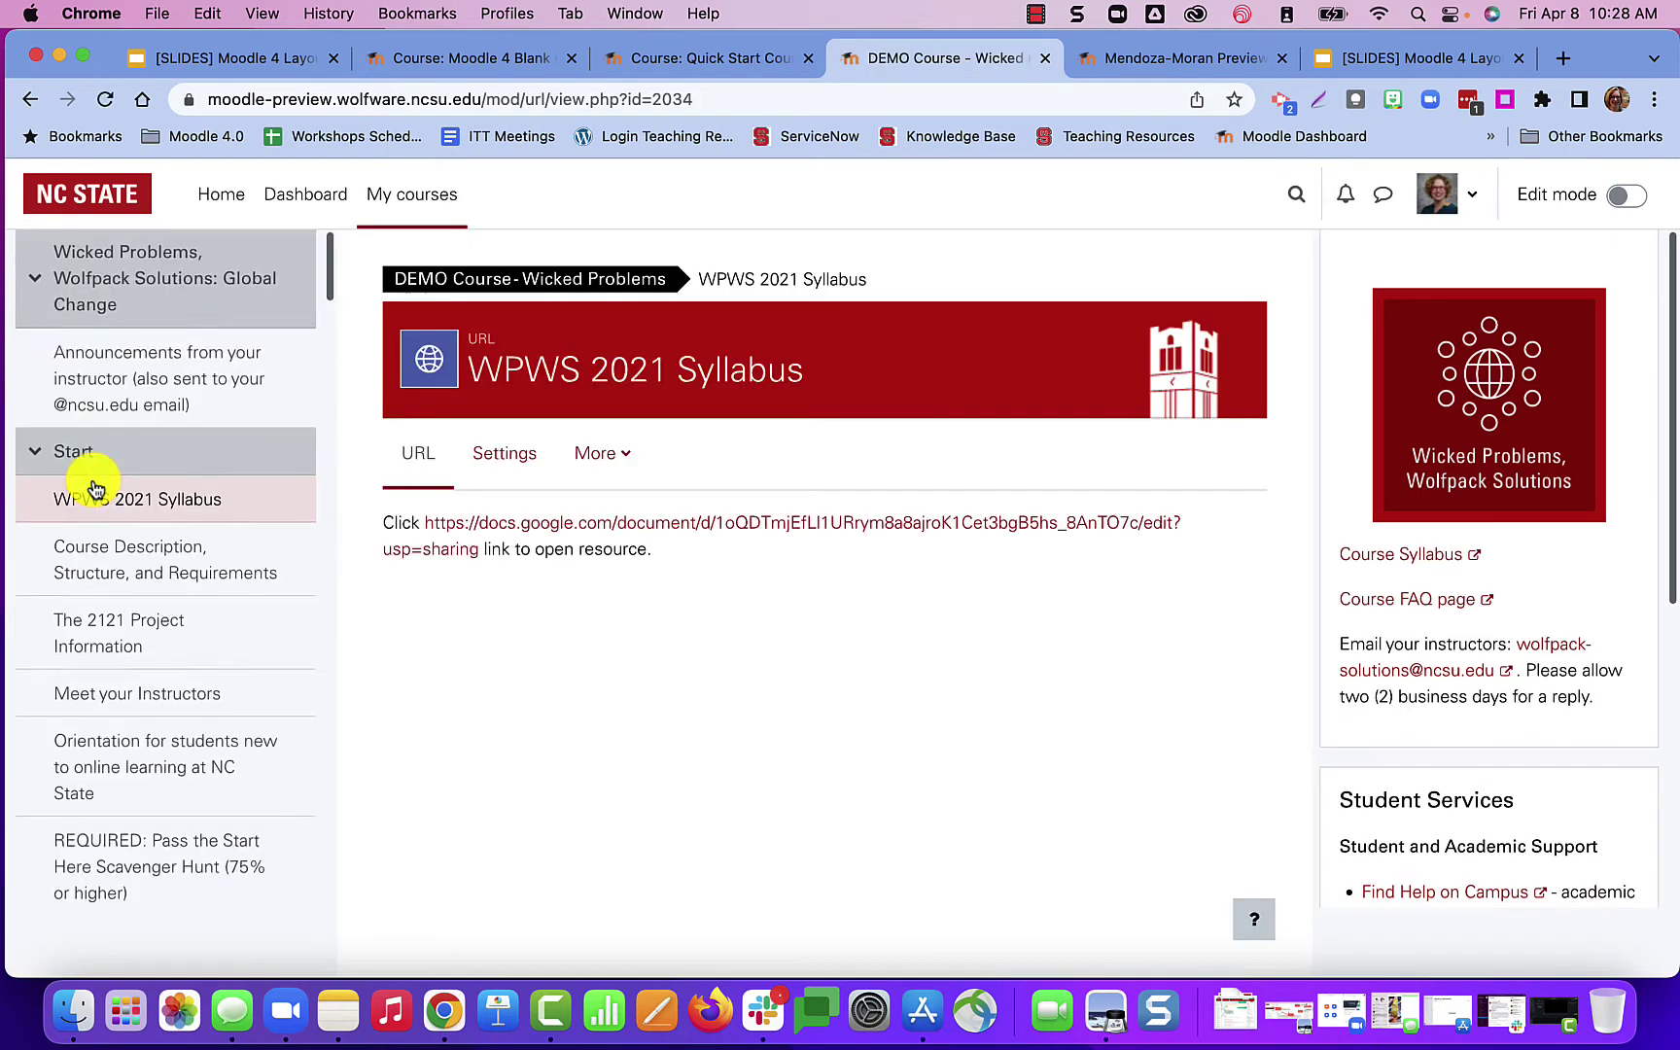
- Switch to the Mendoza-Moran Preview Course's Assignment #1 page, submitted for grading
left_click(1106, 61)
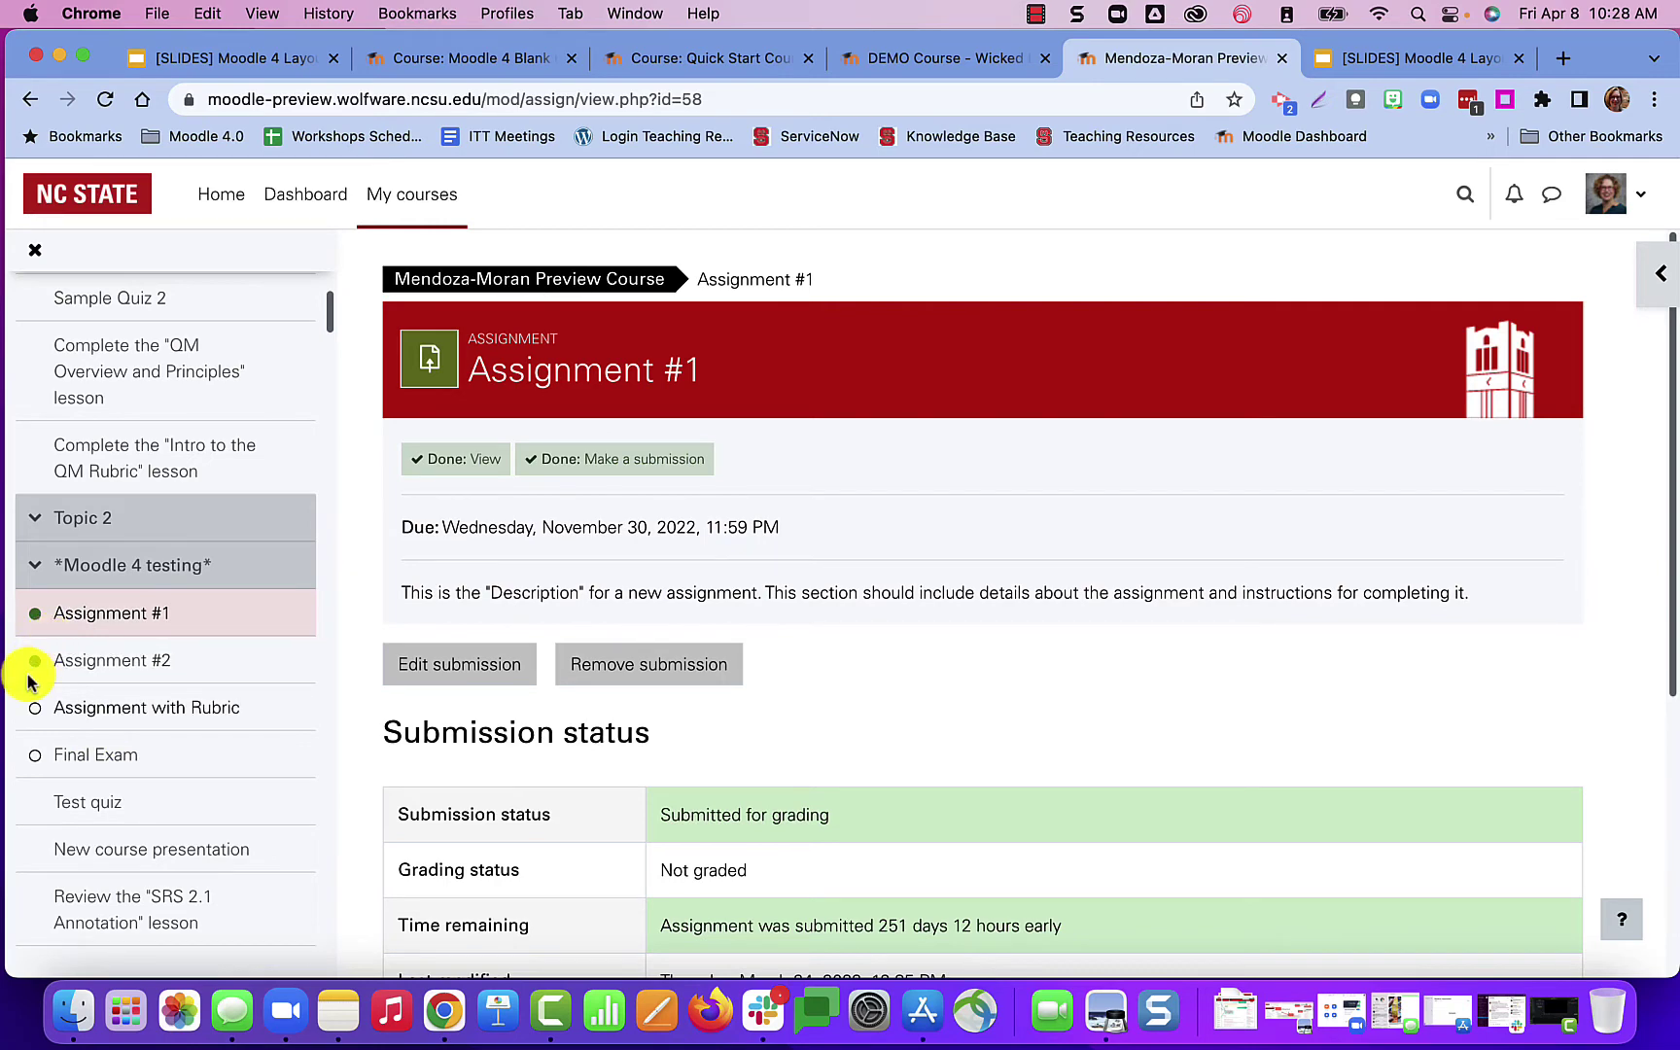
- Return to the DEMO course and jump to Unit 1: Global Change, scrolling to its Overview video
left_click(902, 60)
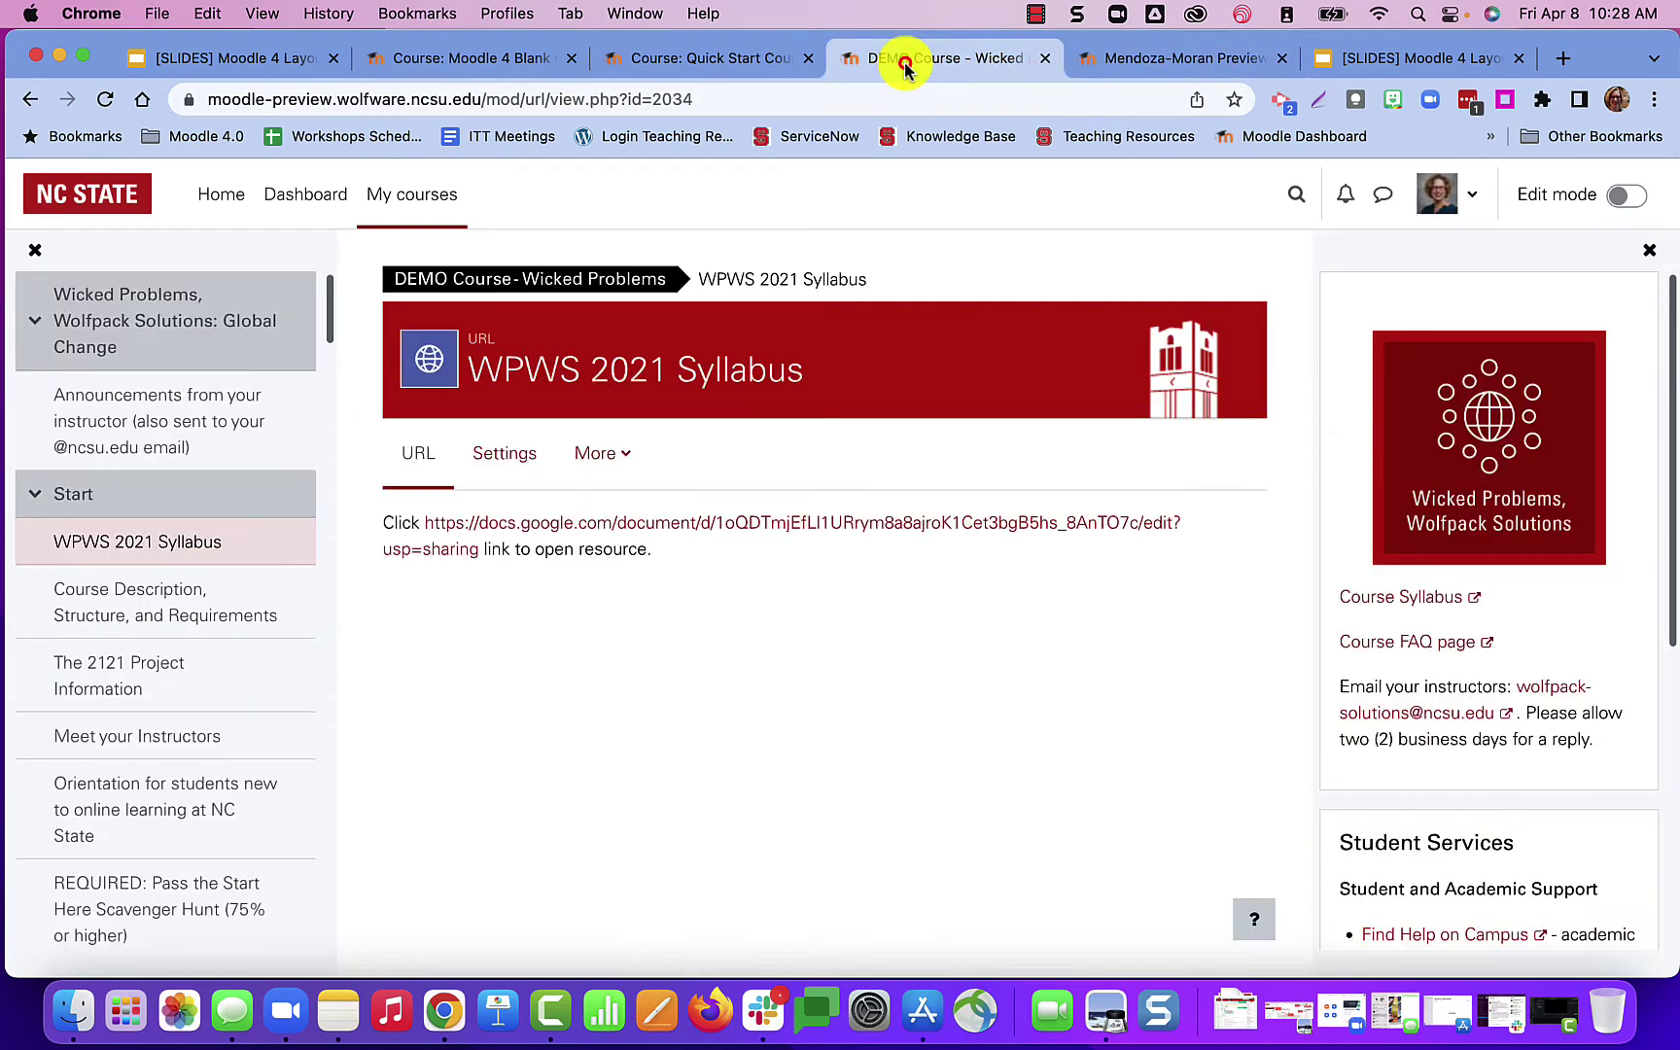
scroll(131, 630, "down", 4)
left_click(134, 634)
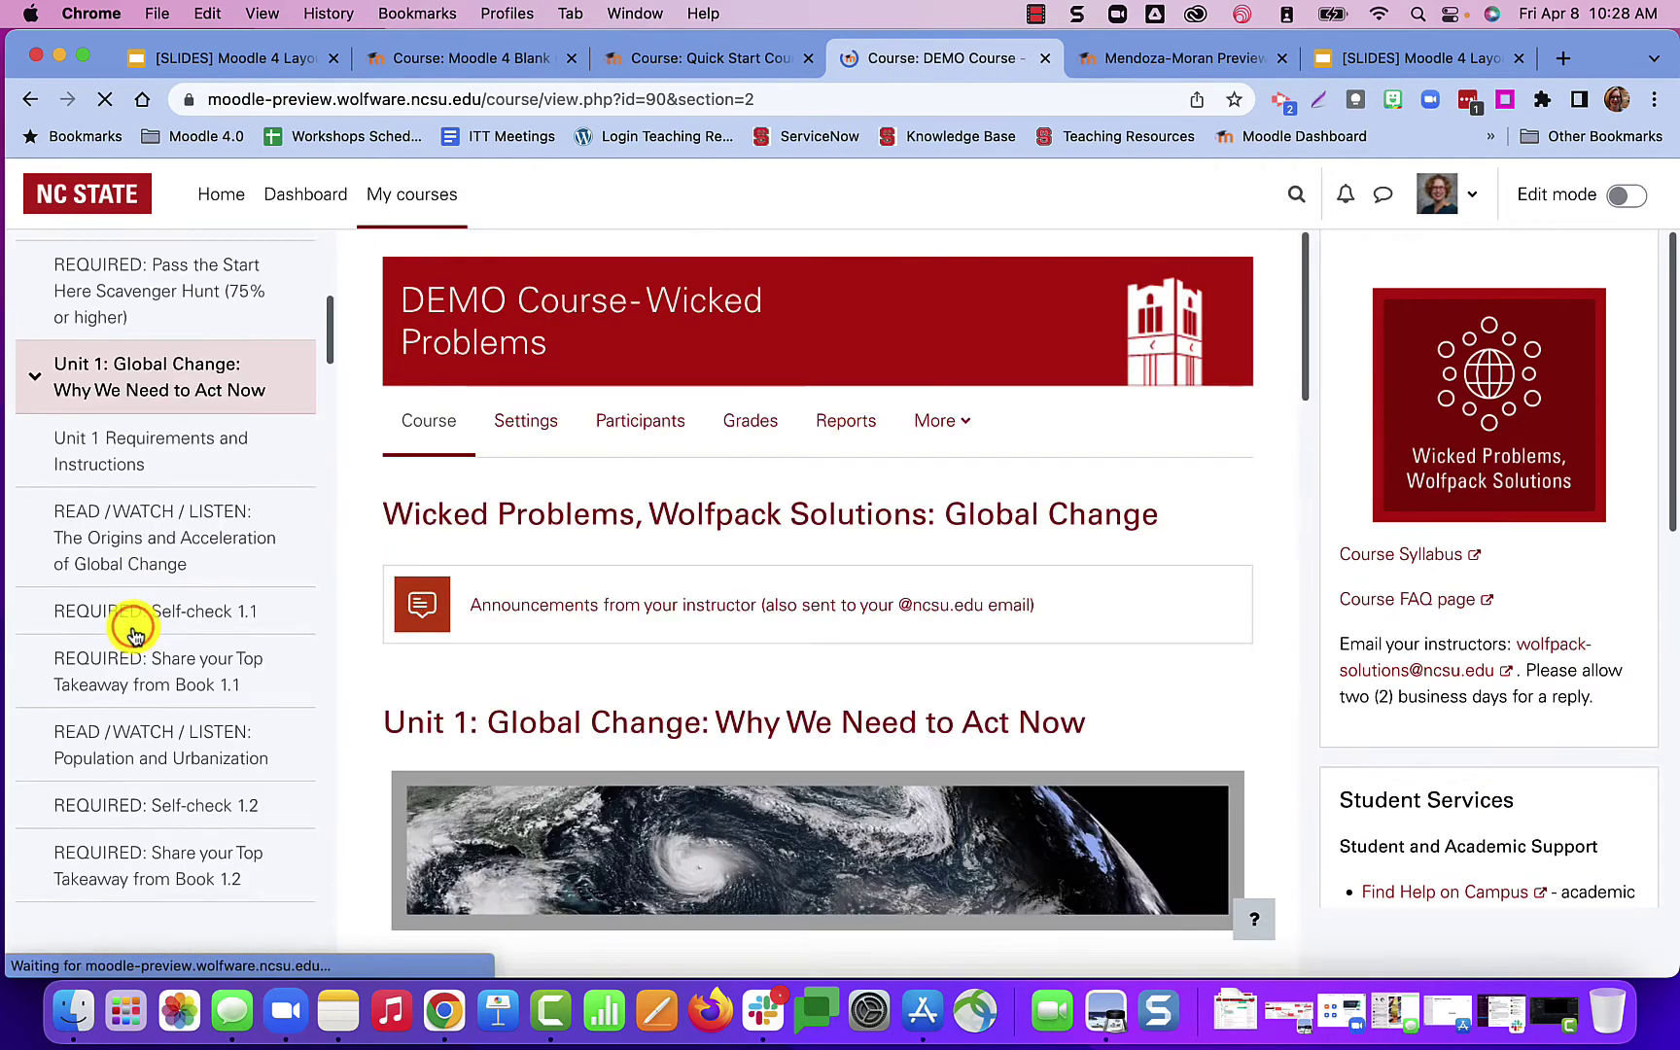
scroll(135, 634, "up", 4)
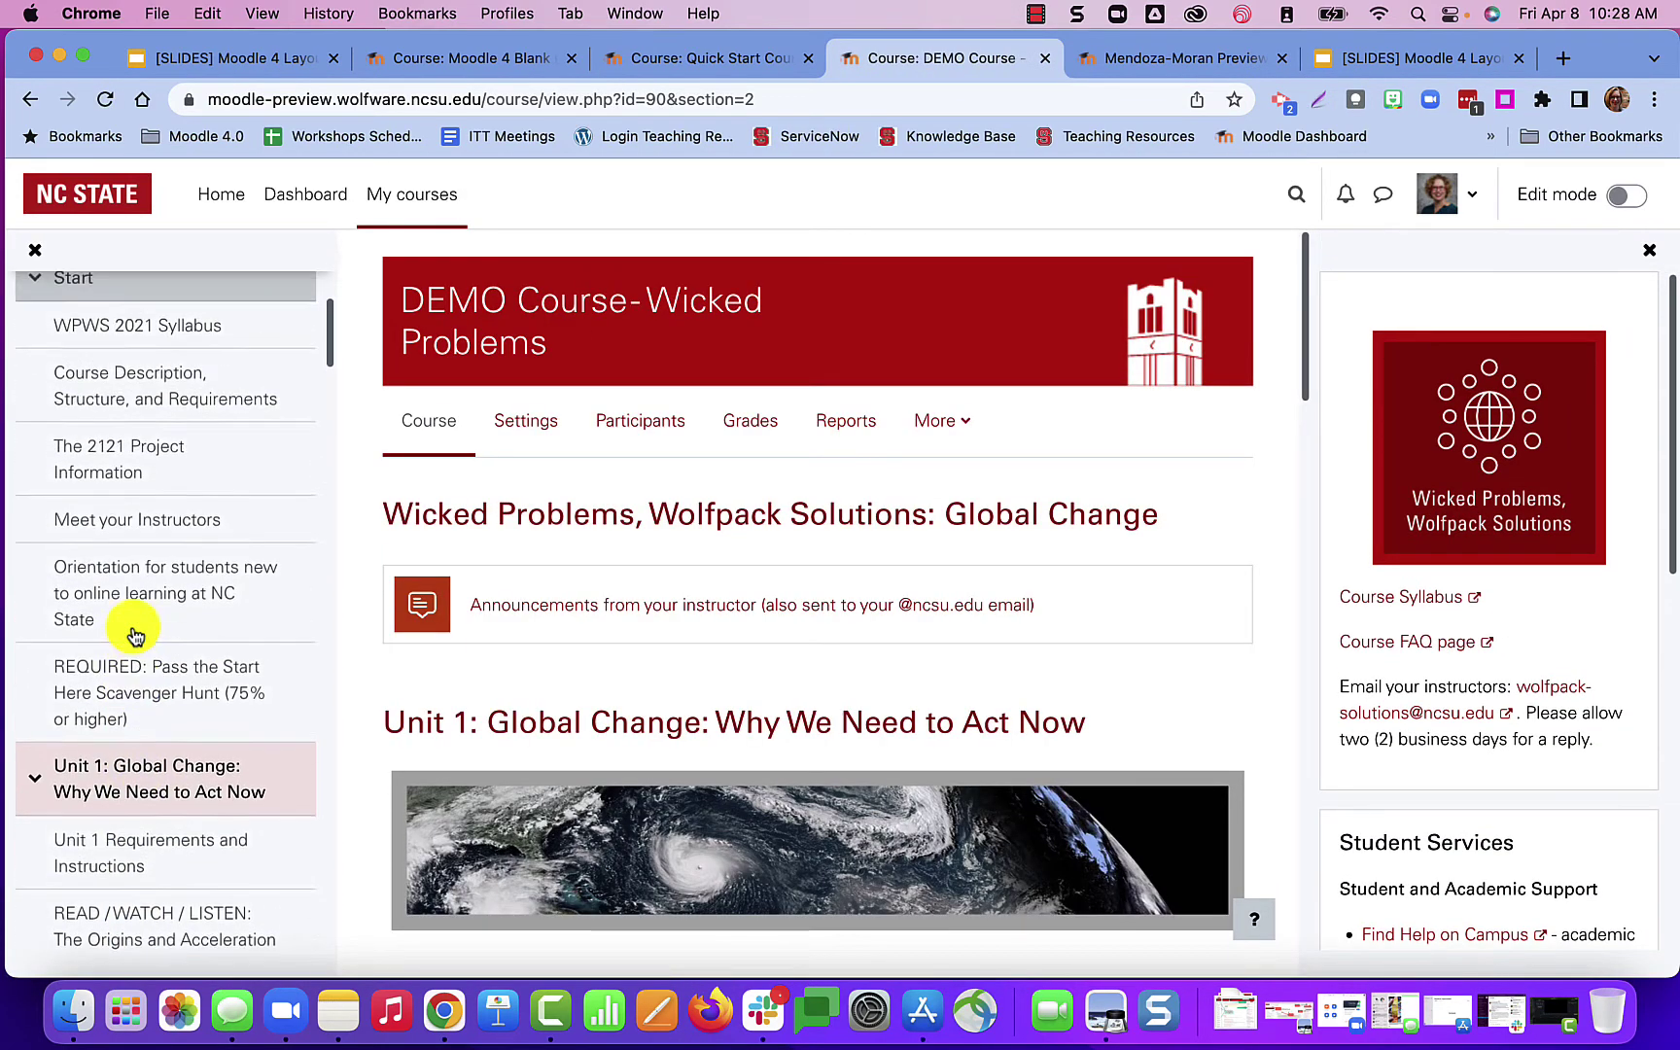
left_click(443, 703)
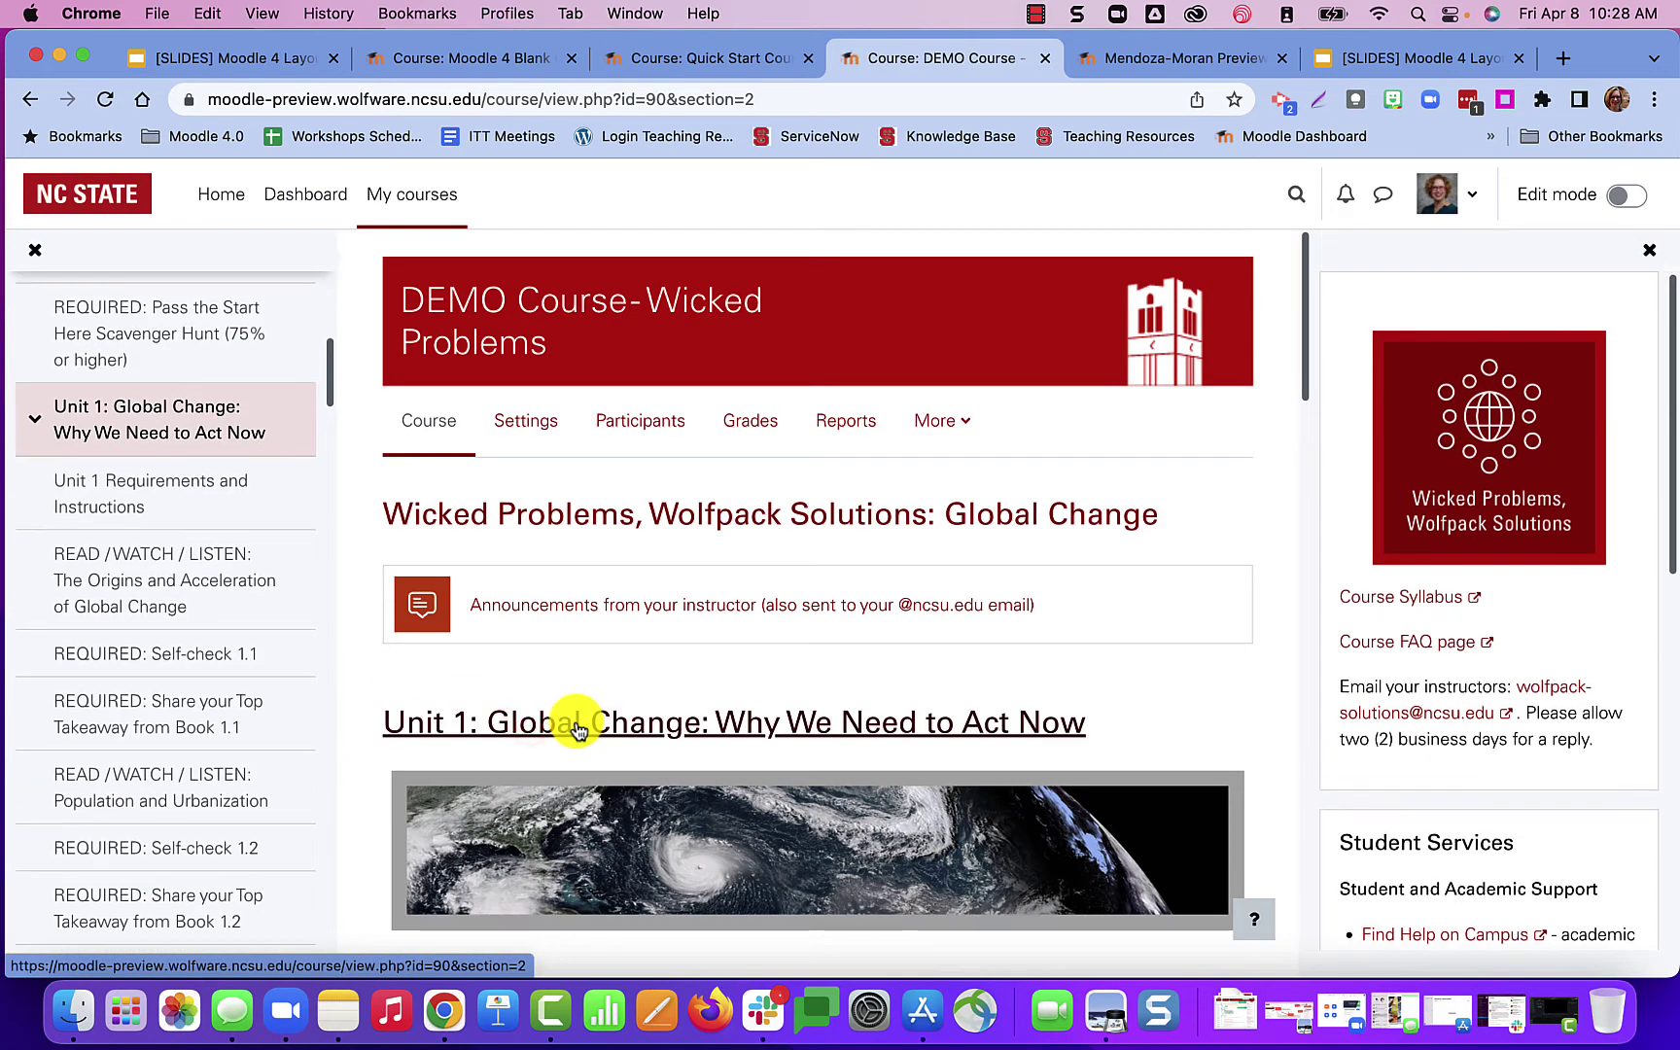
scroll(666, 744, "down", 6)
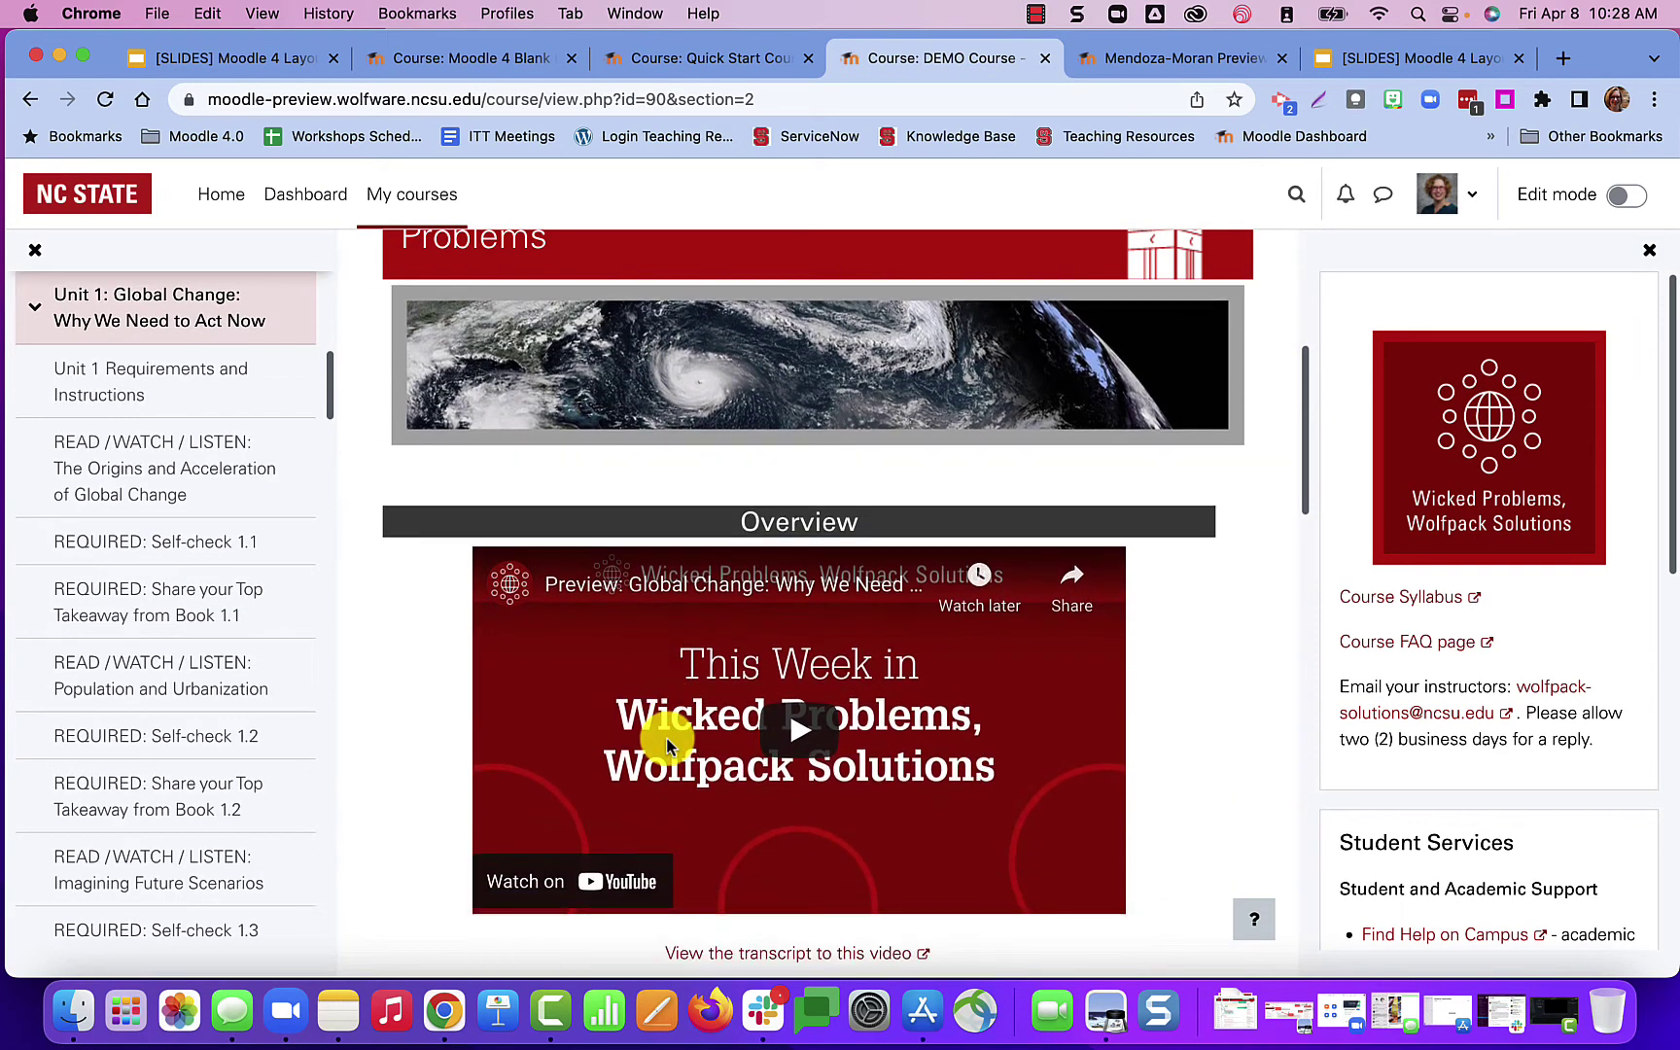
scroll(667, 743, "down", 1)
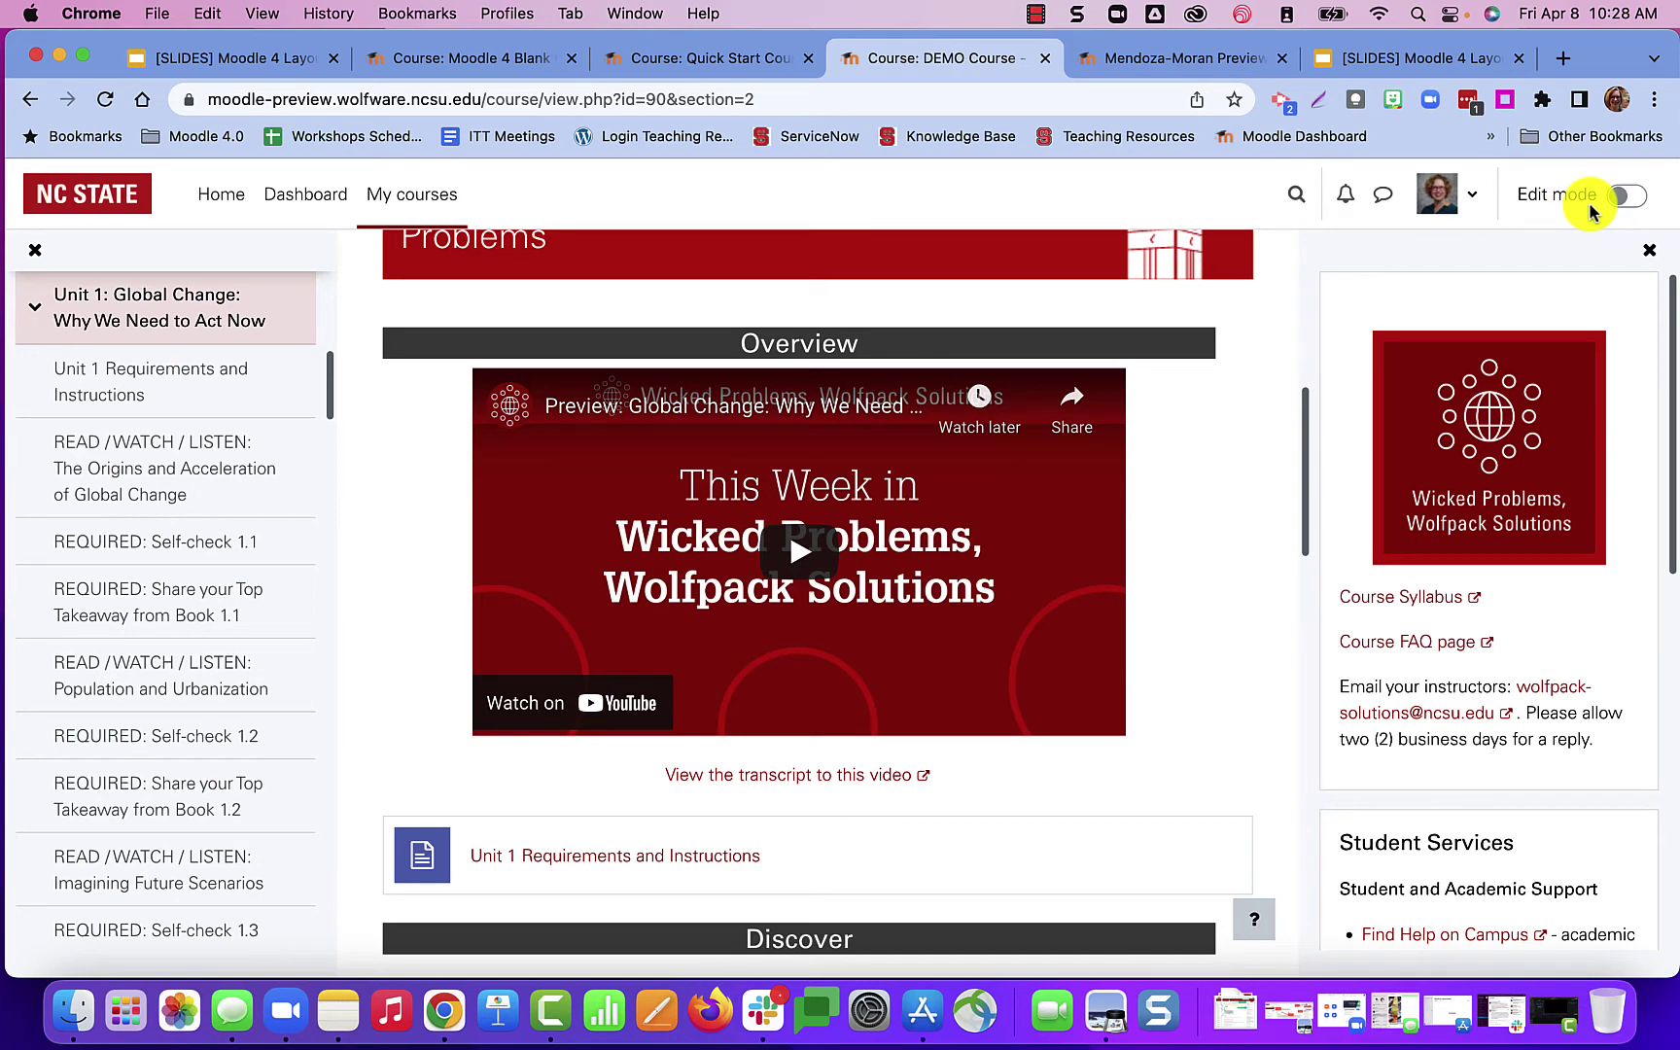
- Switch Edit mode on for the DEMO course page
left_click(1620, 197)
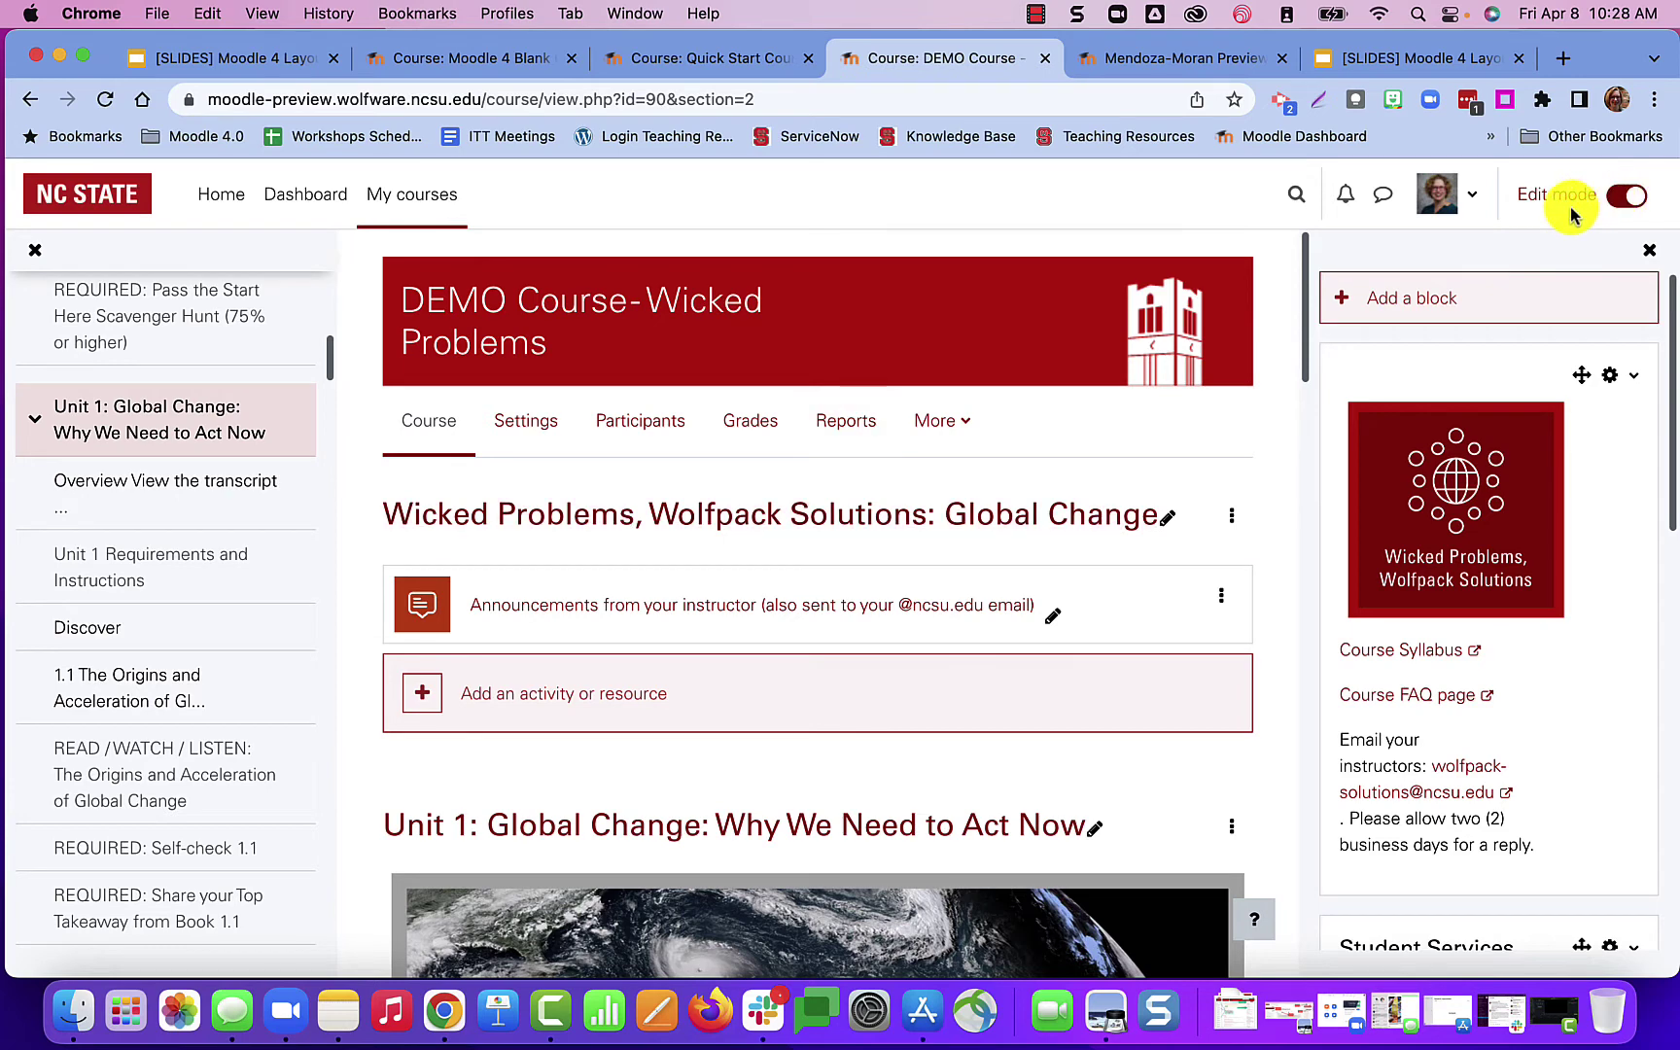
- Open the user avatar menu and move down to the 'Switch role to...' option
left_click(1476, 200)
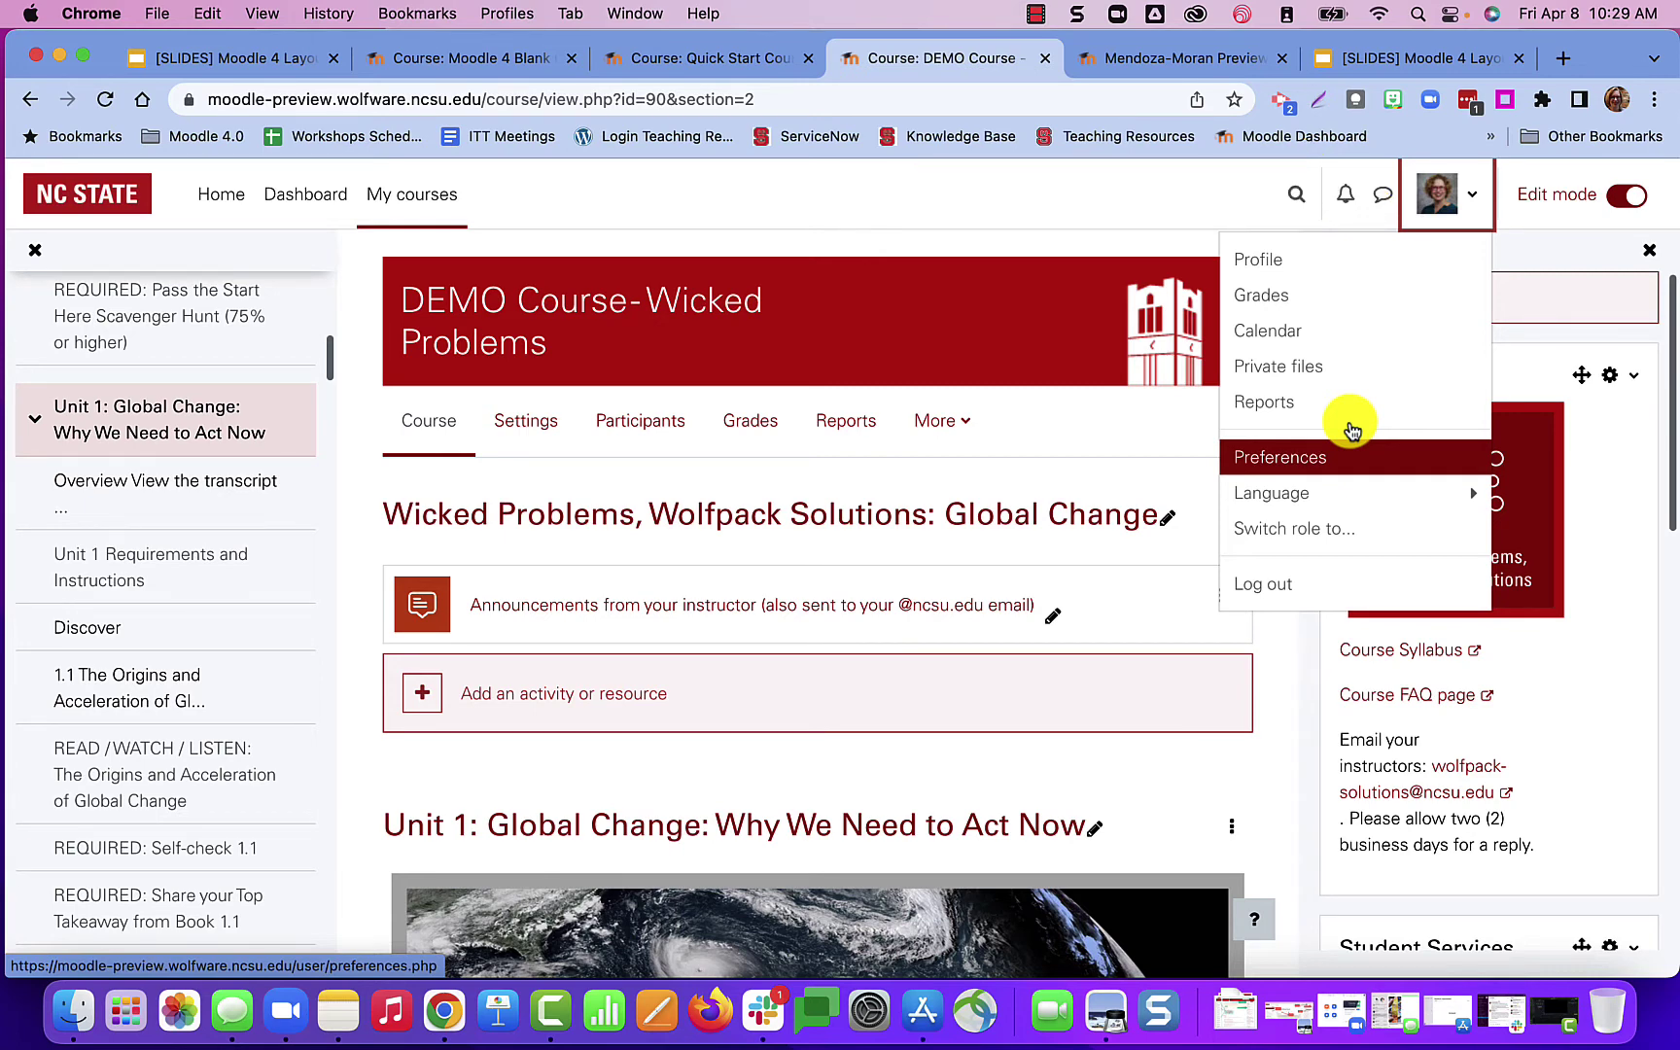
key("Down")
key("Down")
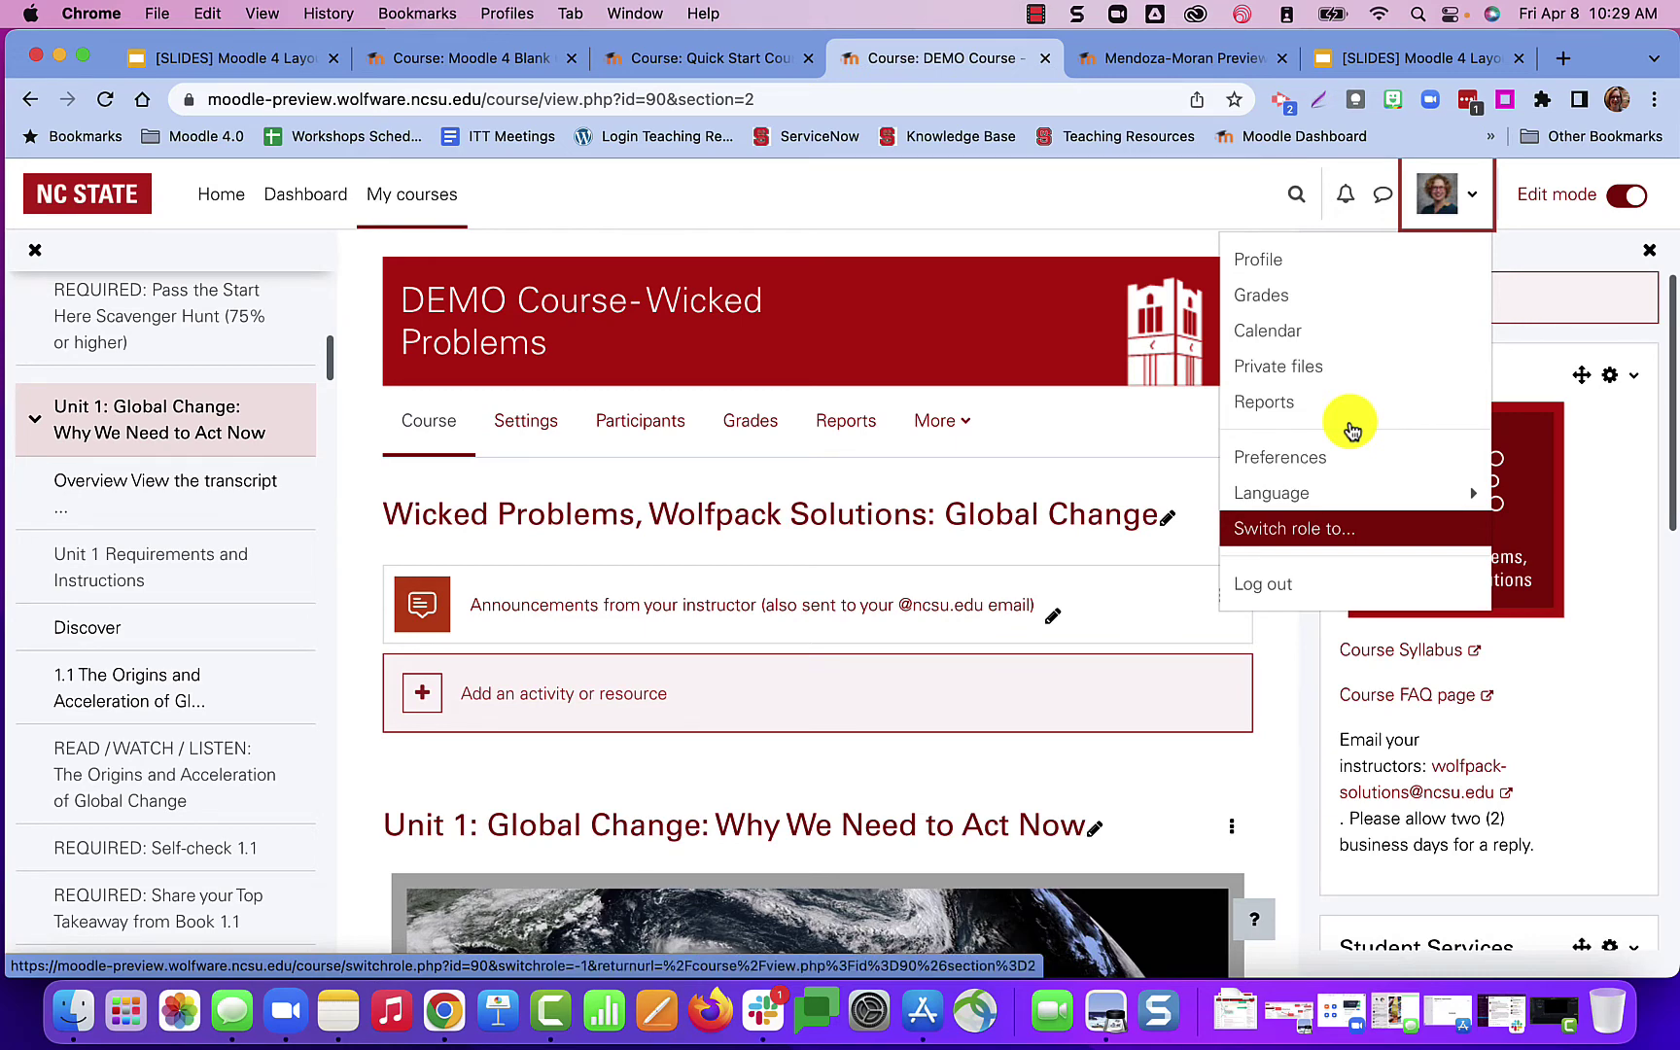
- Switch the DEMO course view to the Student role, then return to the normal teacher role
left_click(1358, 526)
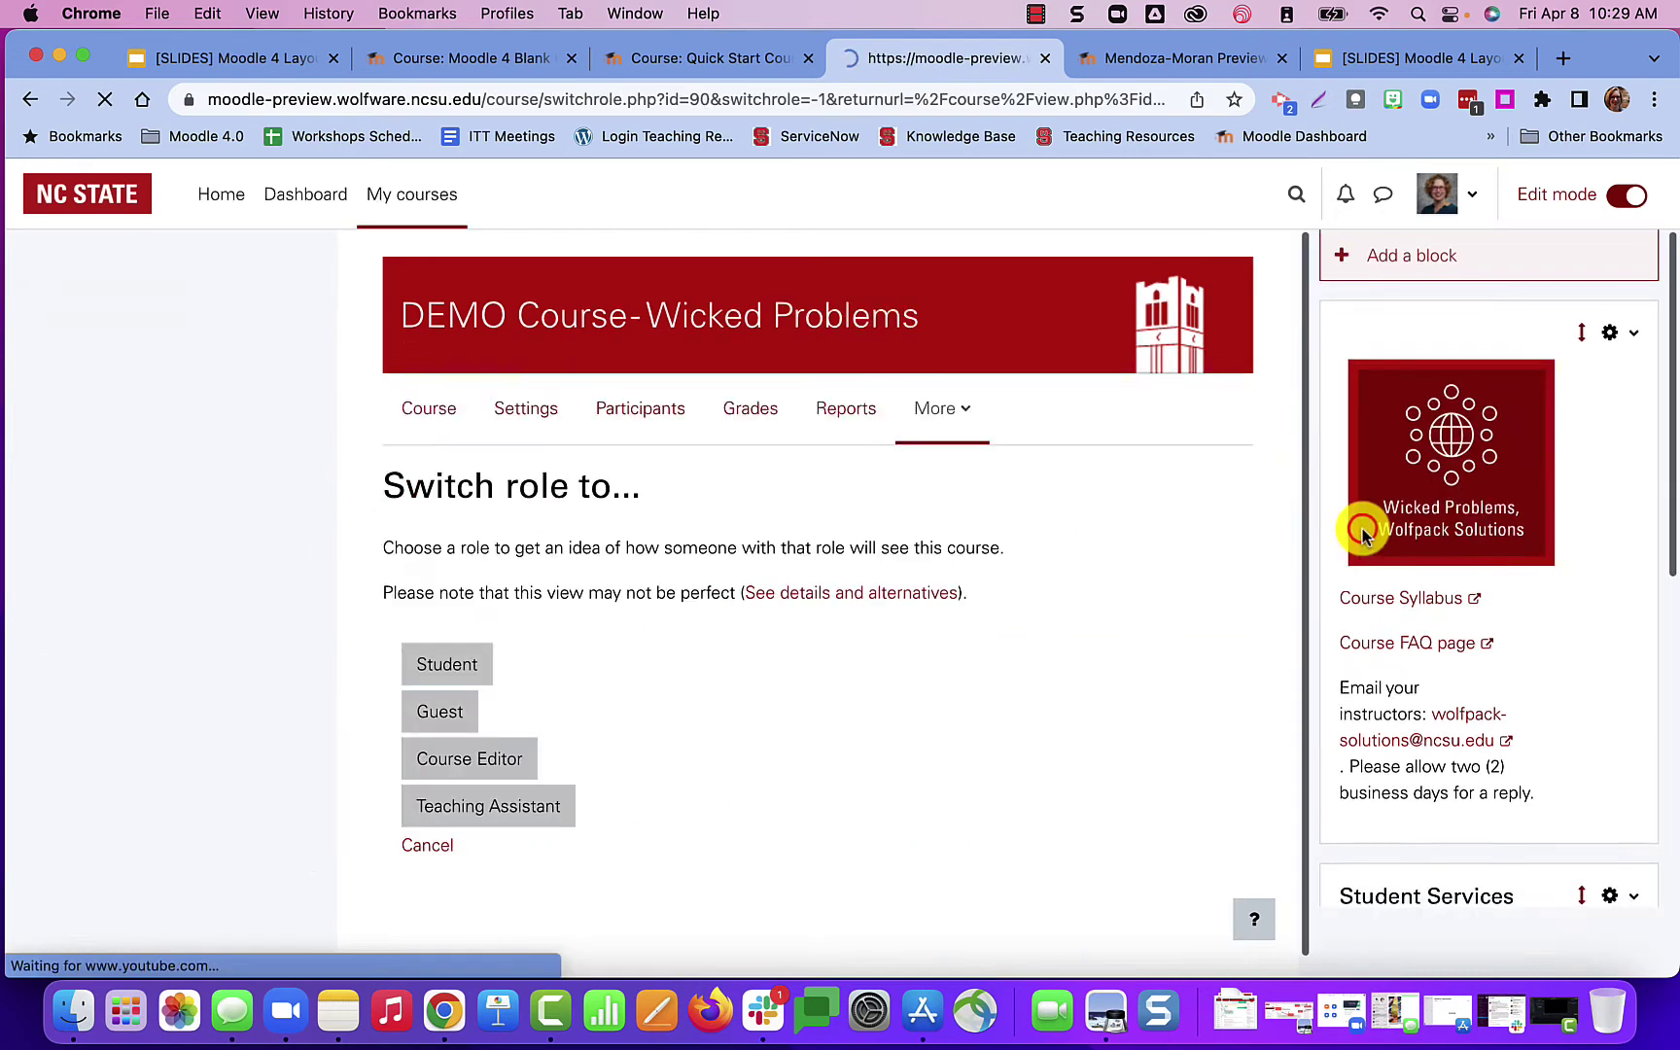
left_click(475, 664)
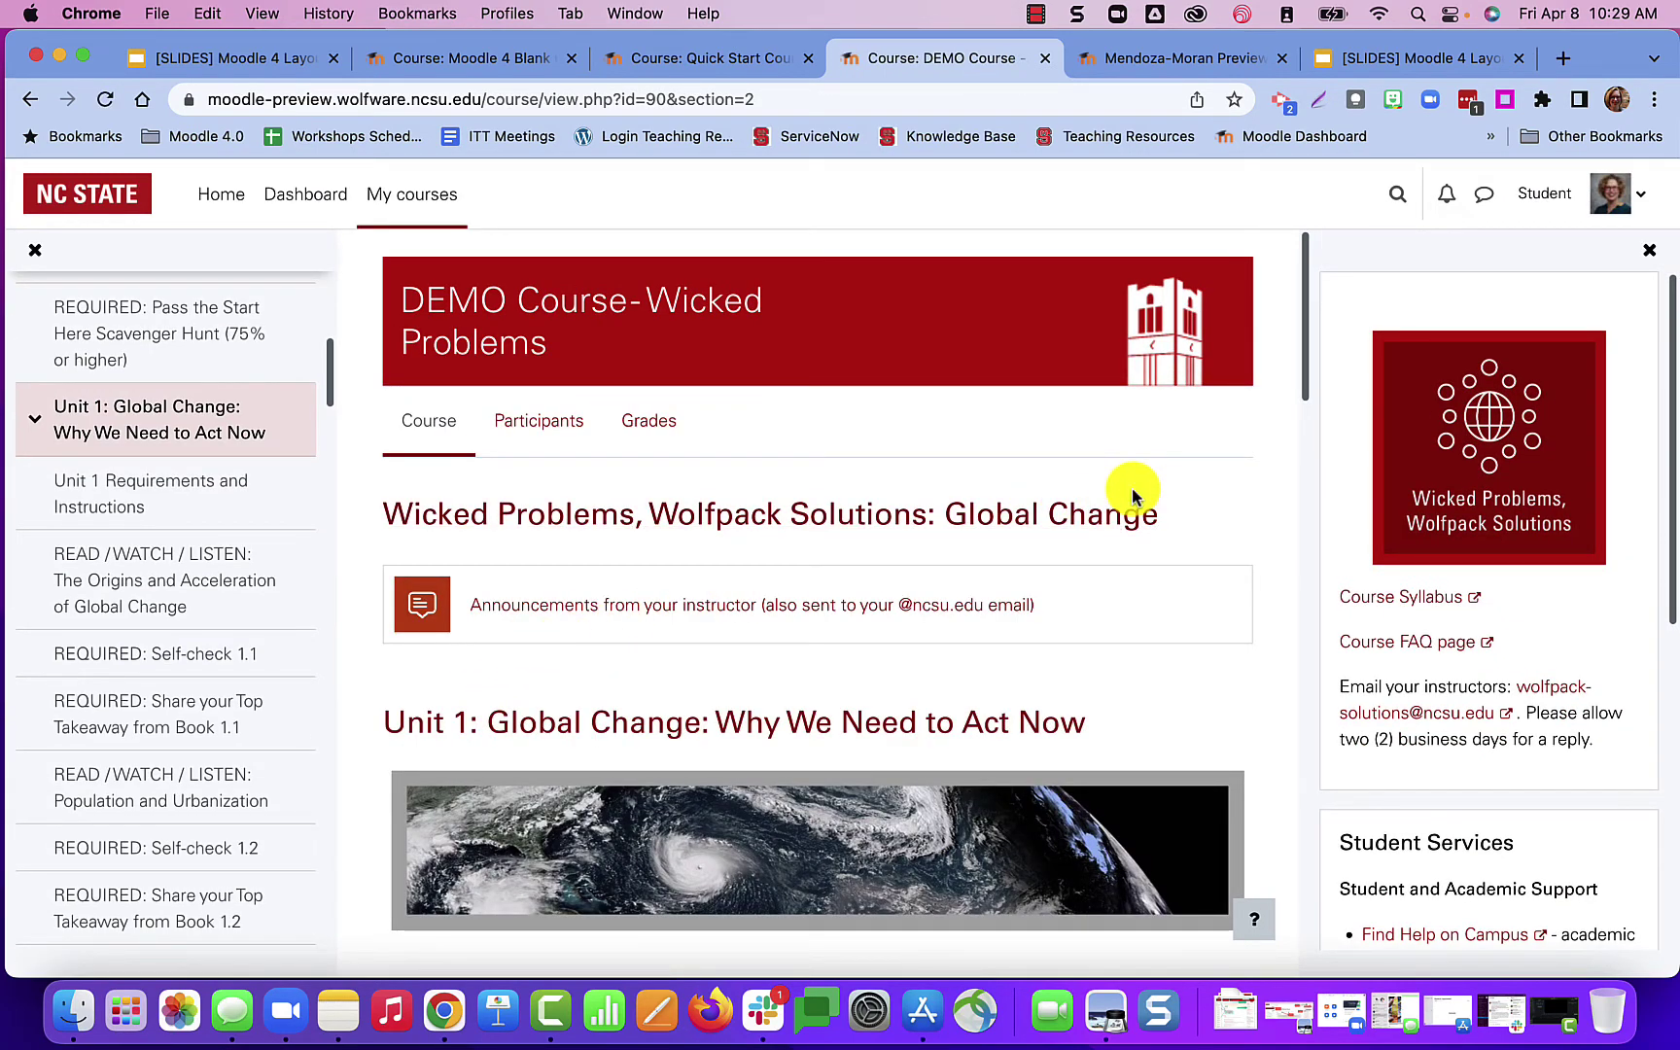
left_click(1643, 202)
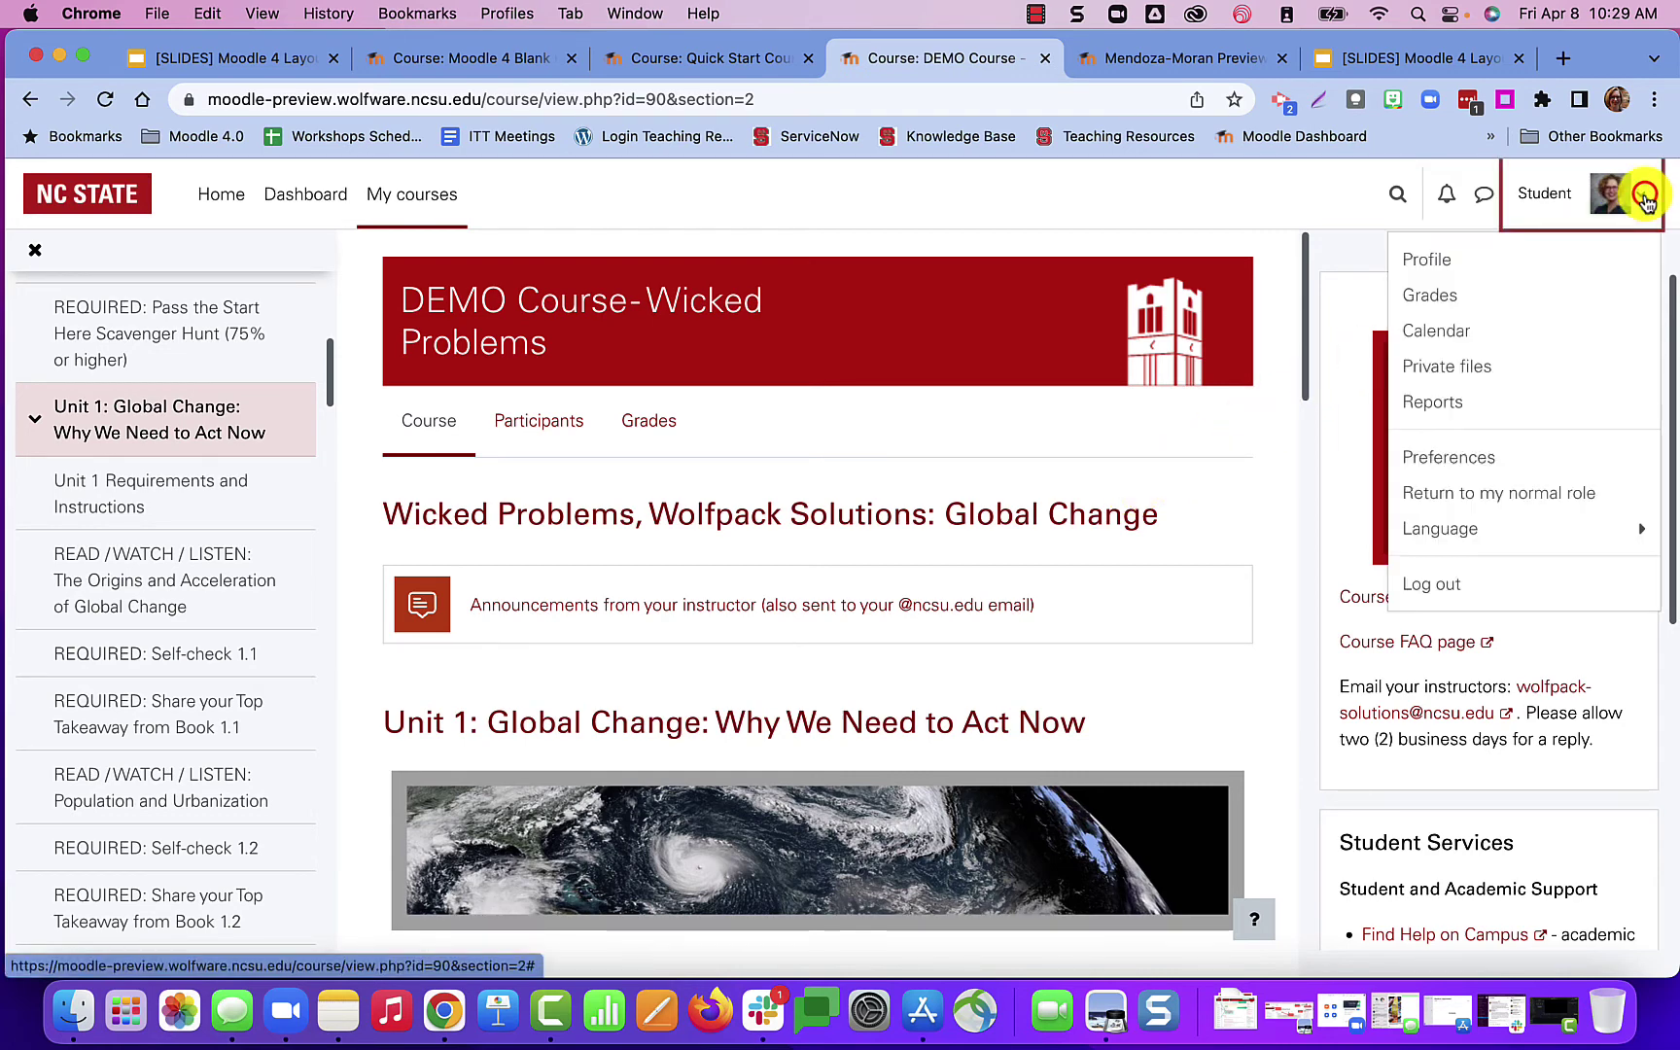
left_click(1597, 489)
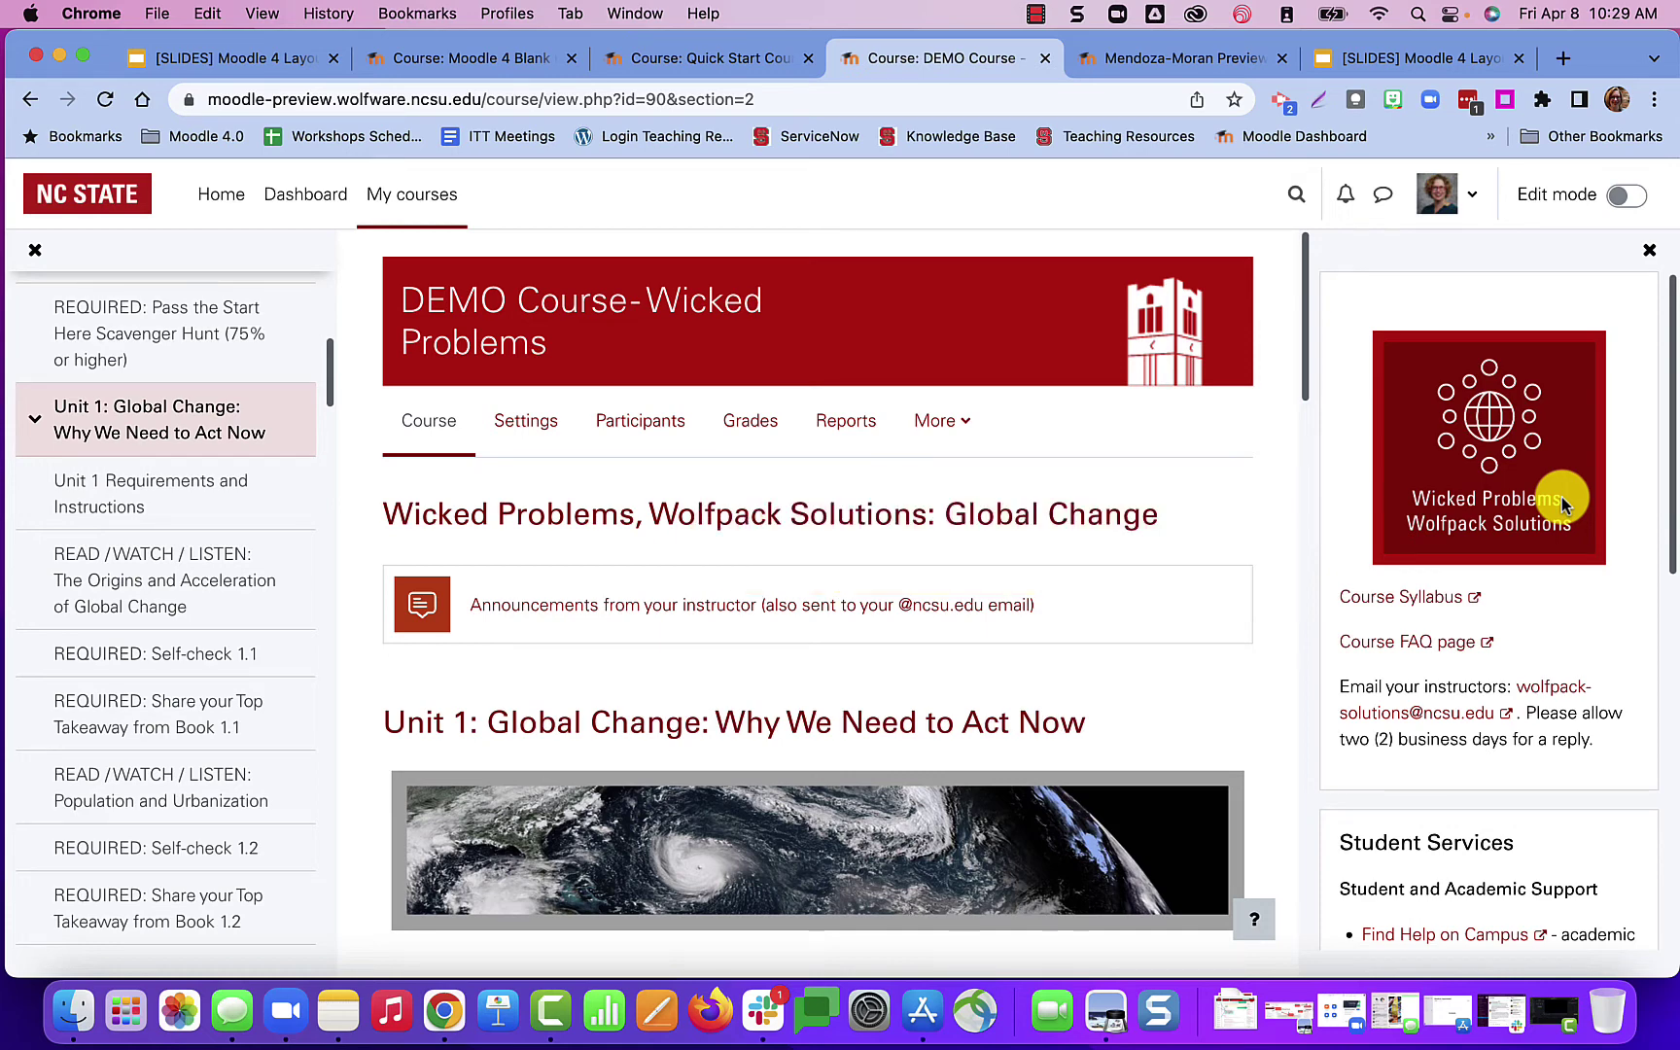
left_click(1651, 252)
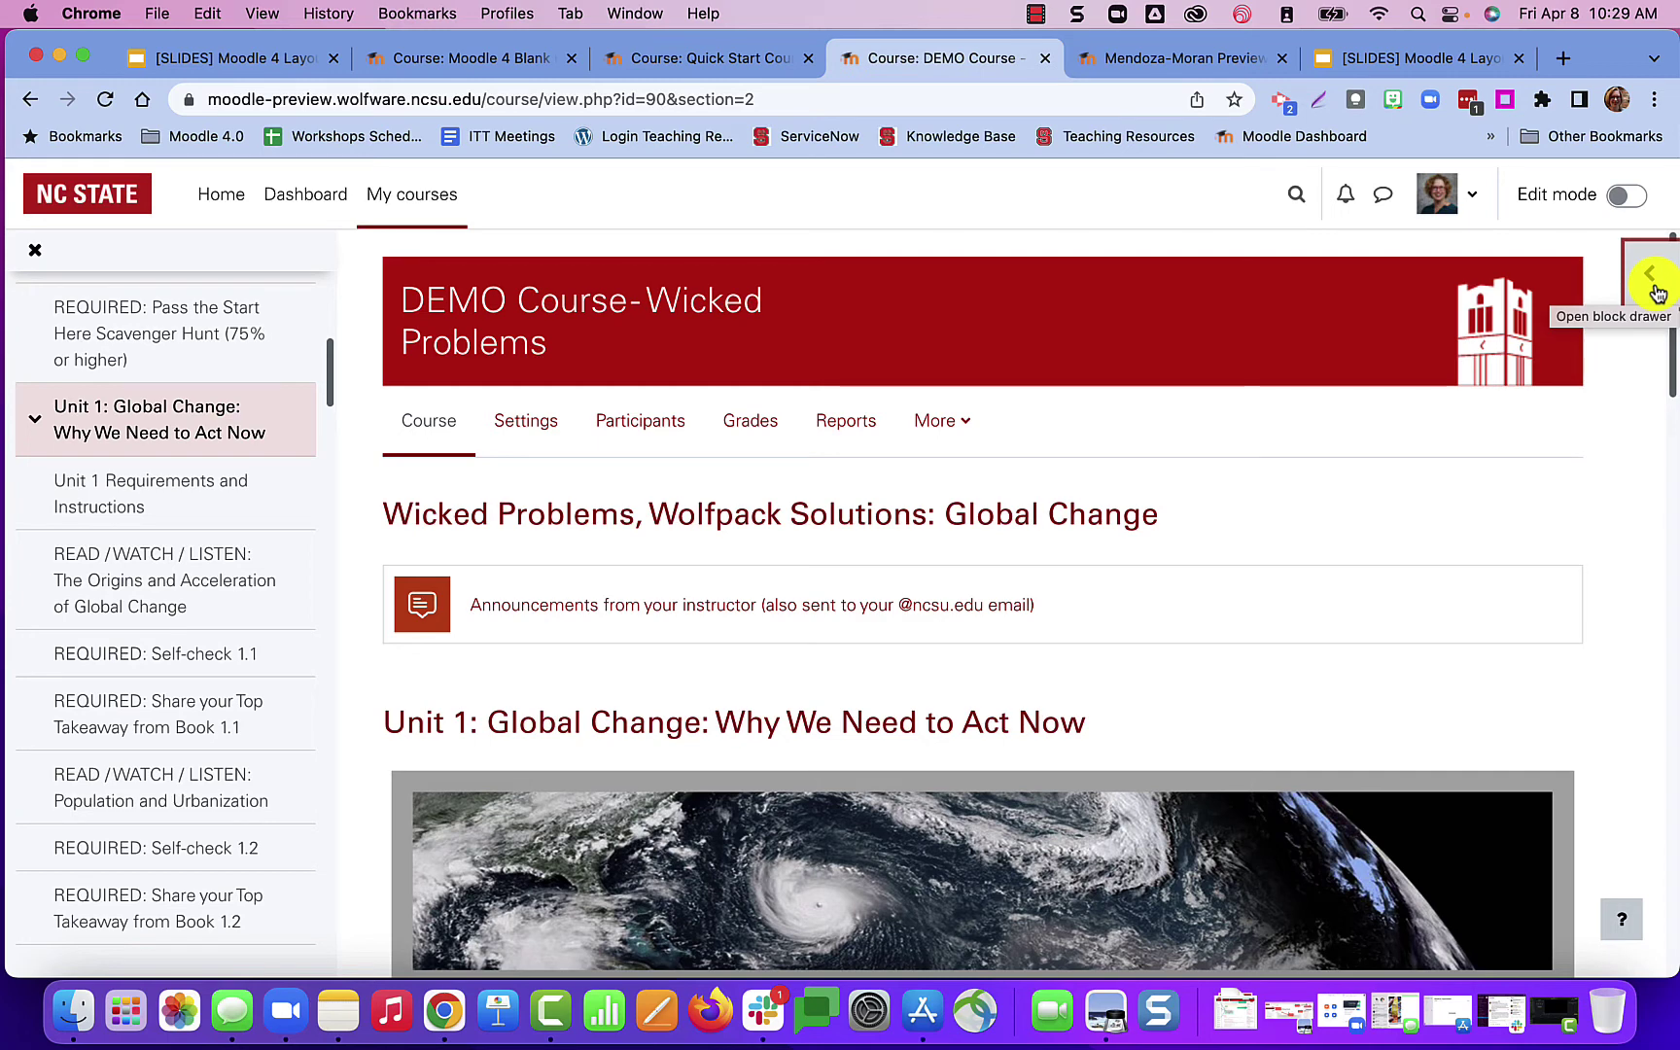
left_click(1654, 282)
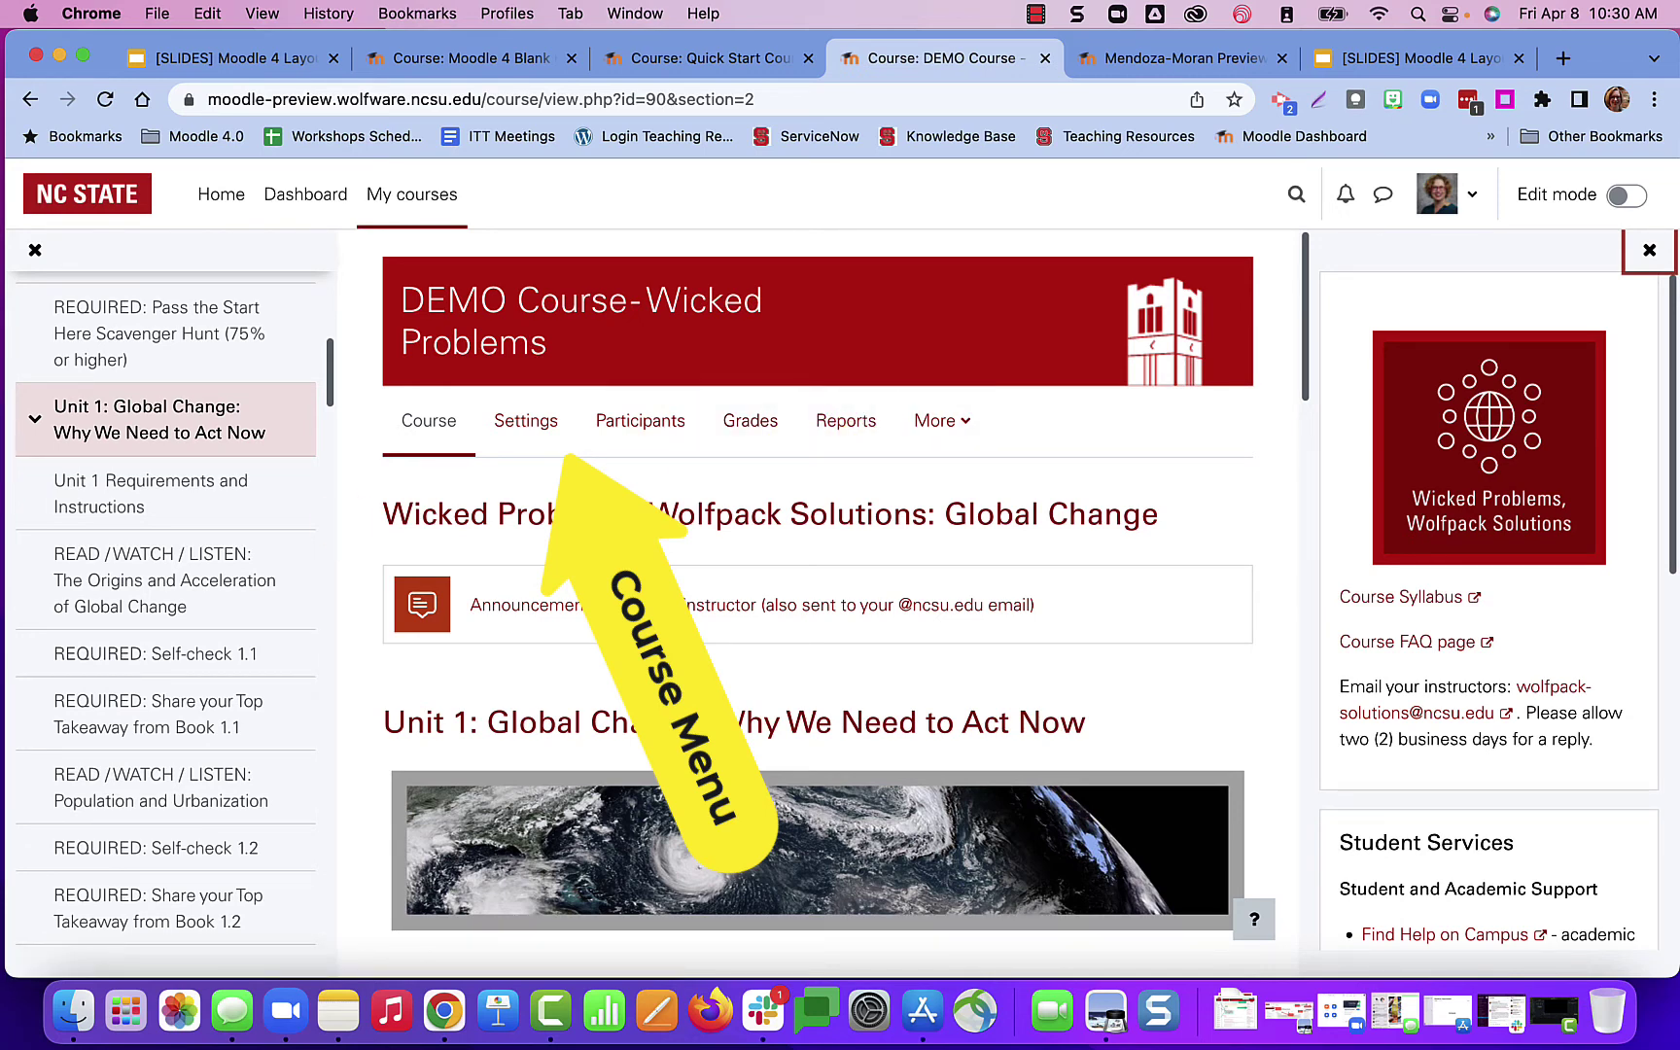
- Use the course index to jump to the top Wicked Problems, Wolfpack Solutions: Global Change section
left_click(954, 422)
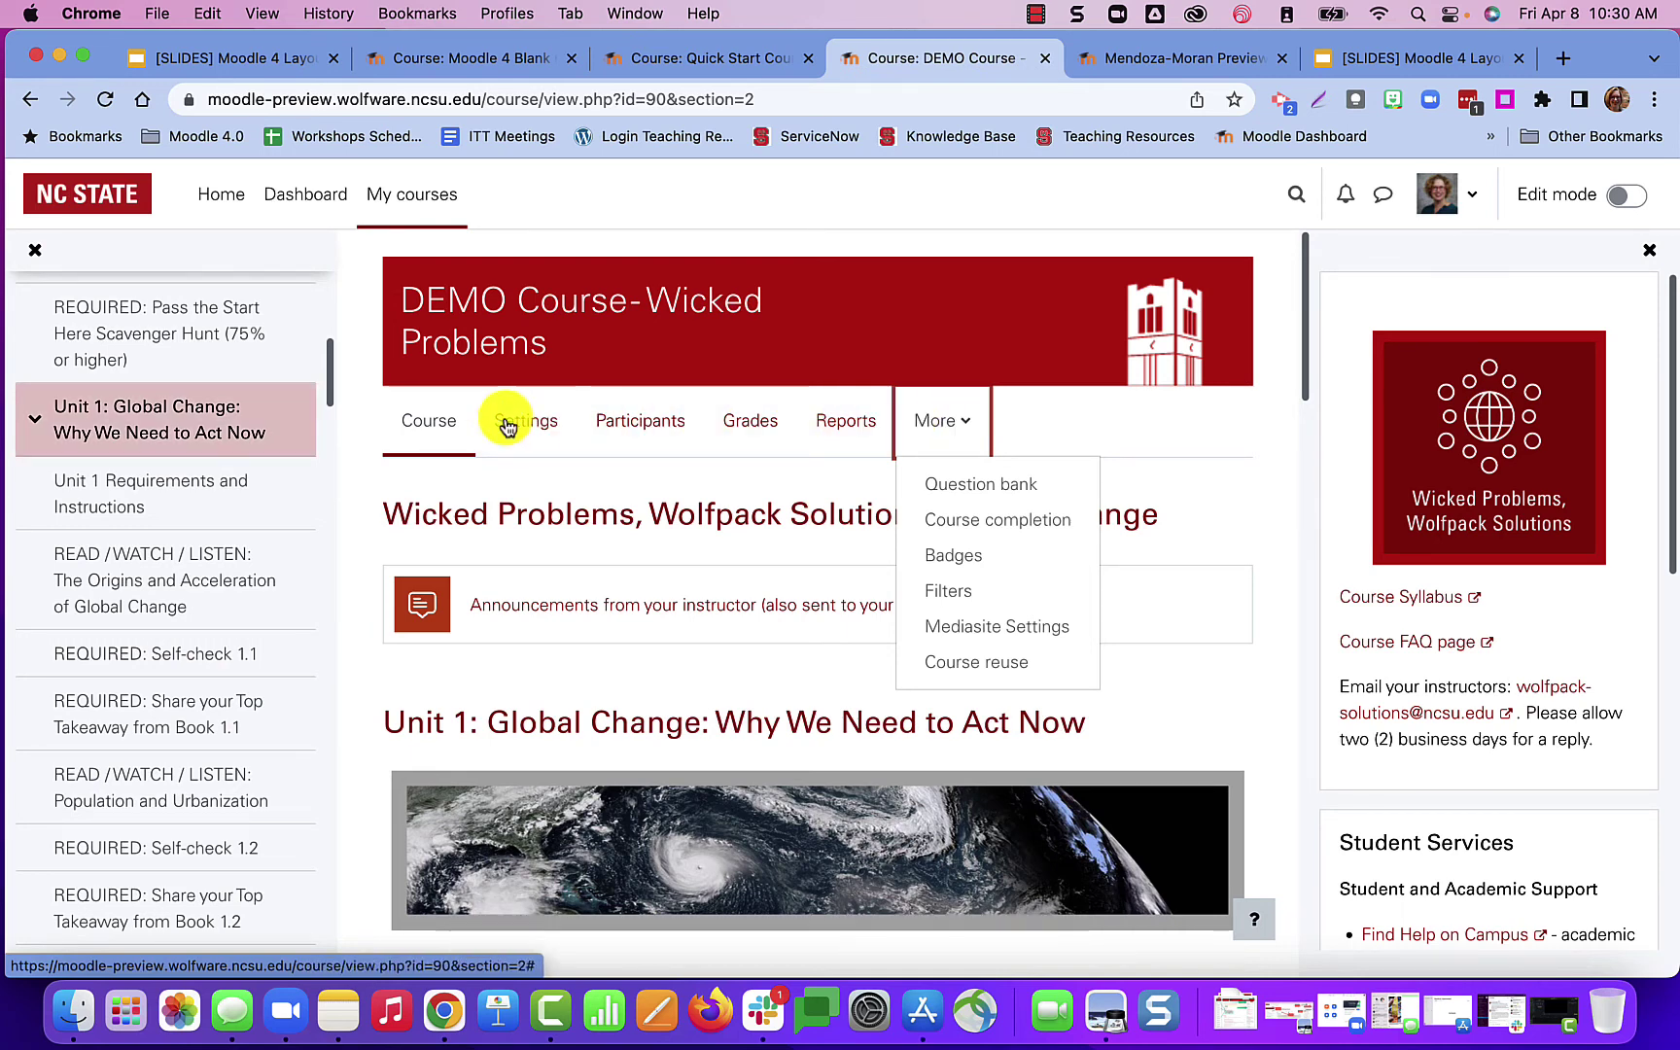
scroll(180, 389, "up", 6)
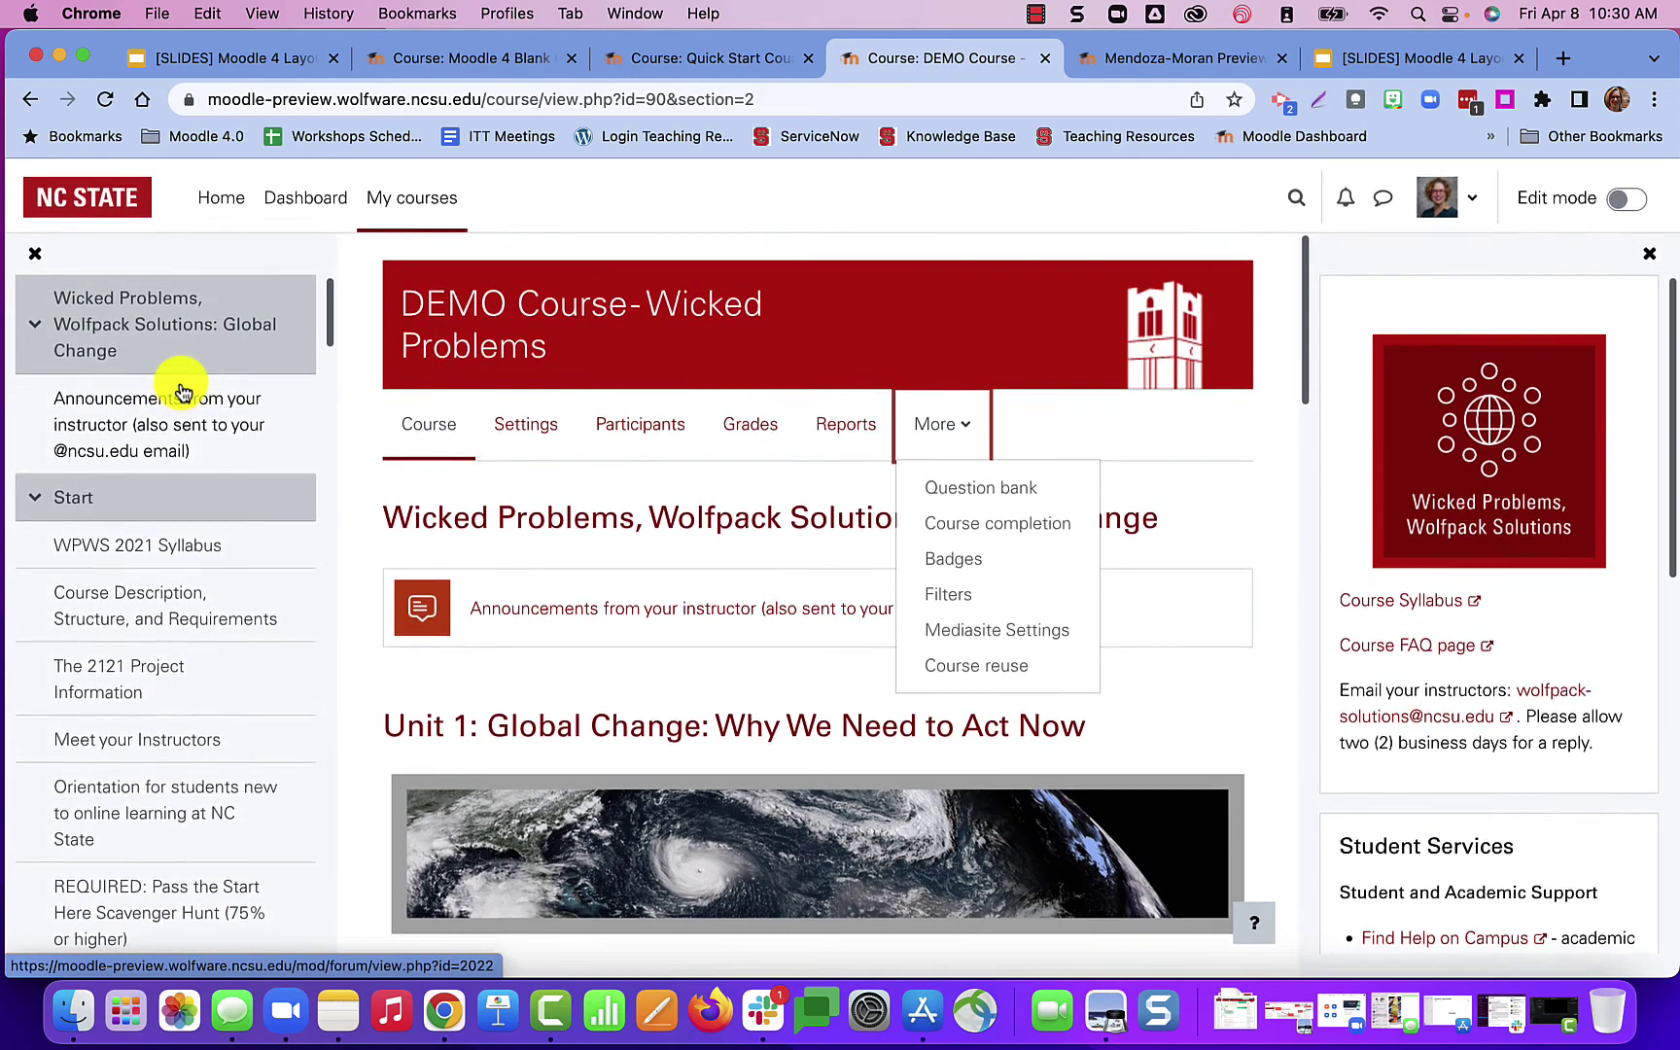
left_click(110, 318)
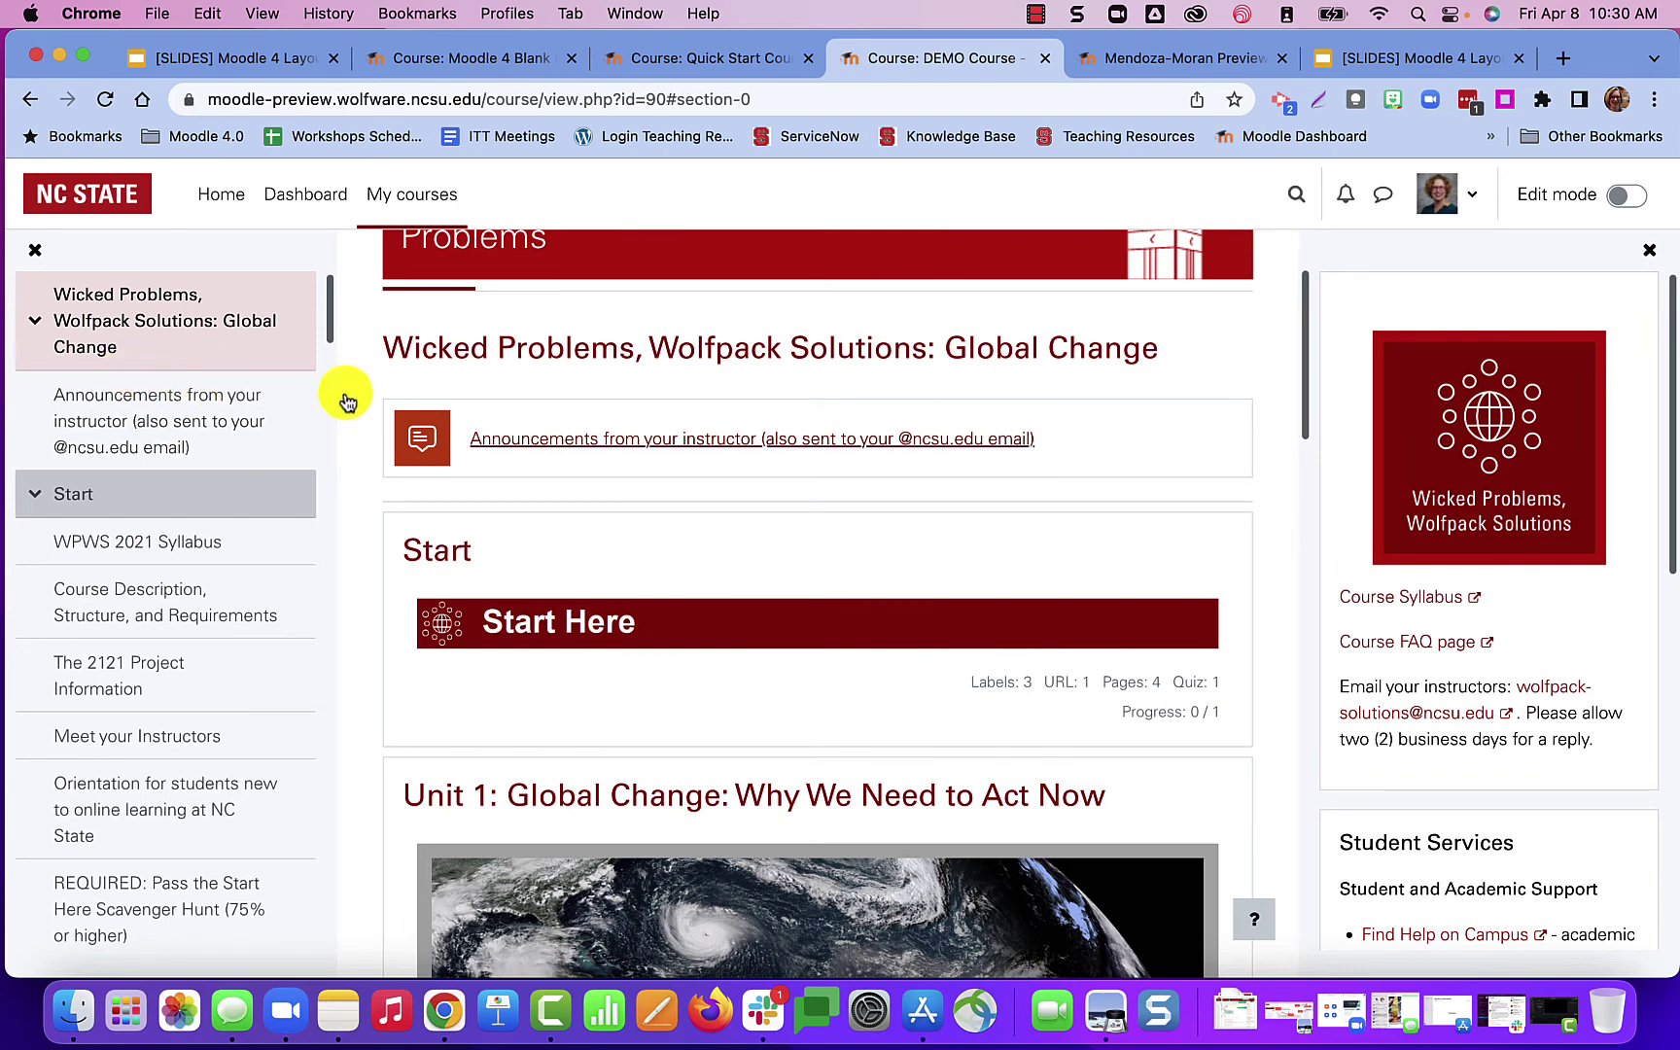
scroll(653, 434, "up", 1)
scroll(654, 434, "up", 3)
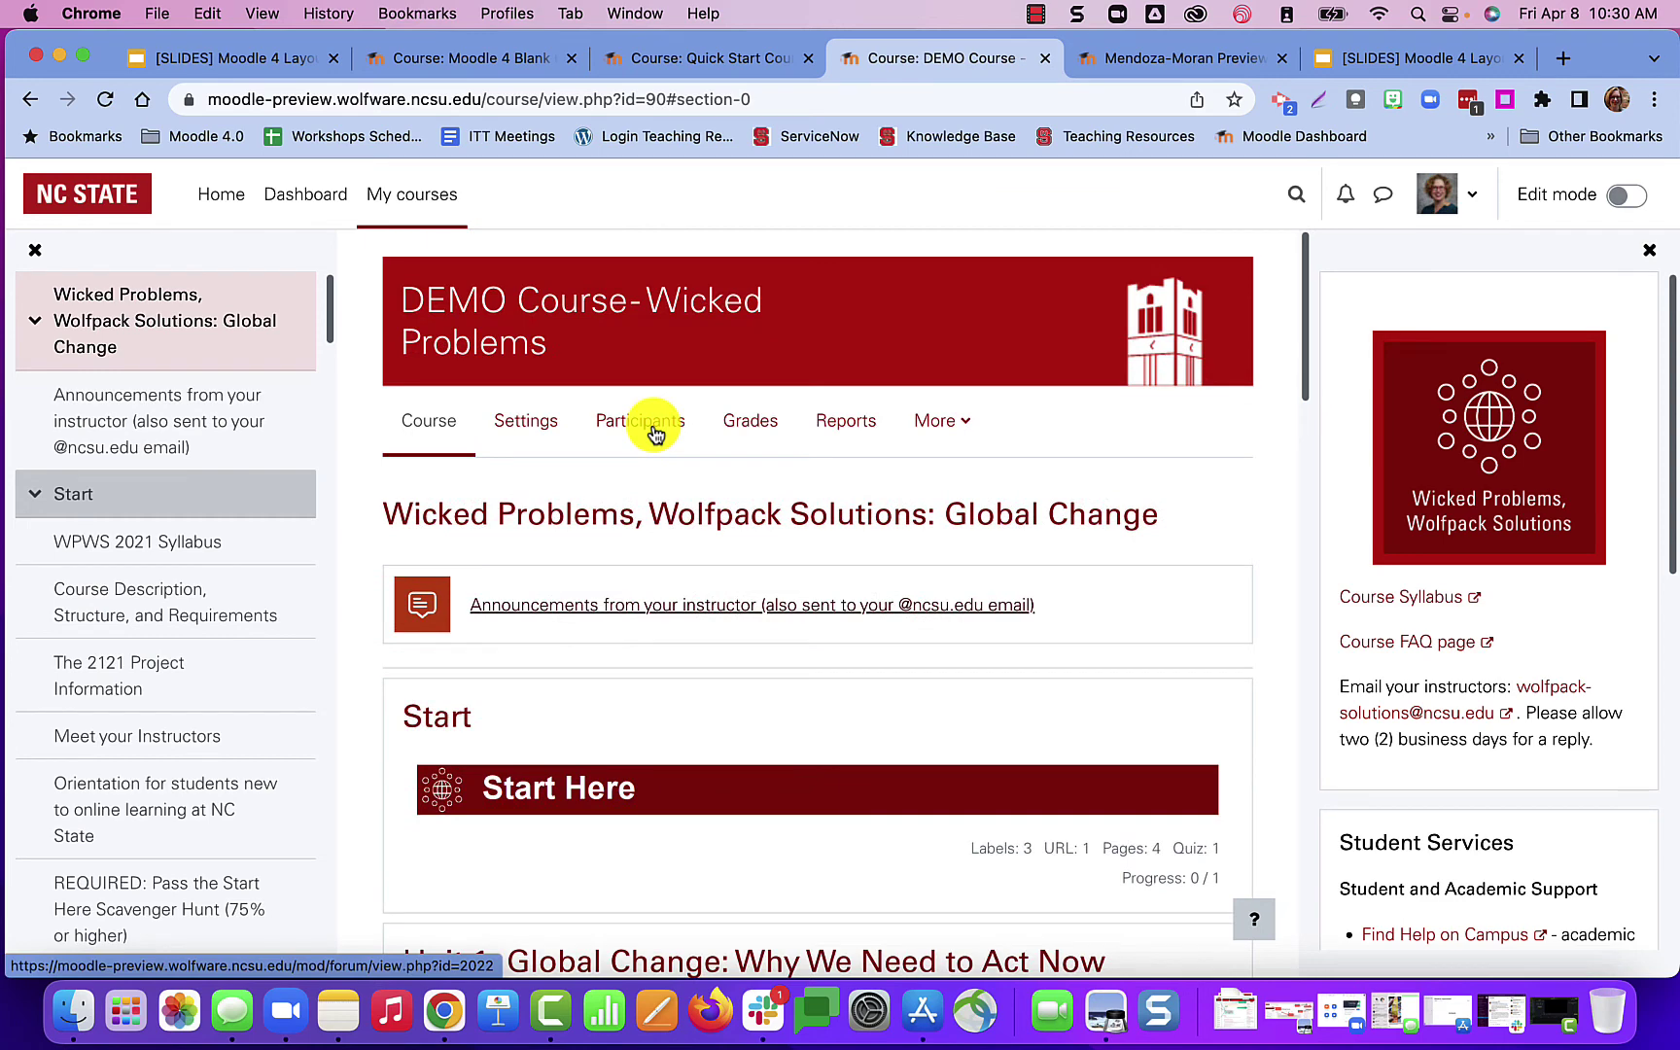
- Open the course's Edit settings page and expand the Course format section
left_click(534, 424)
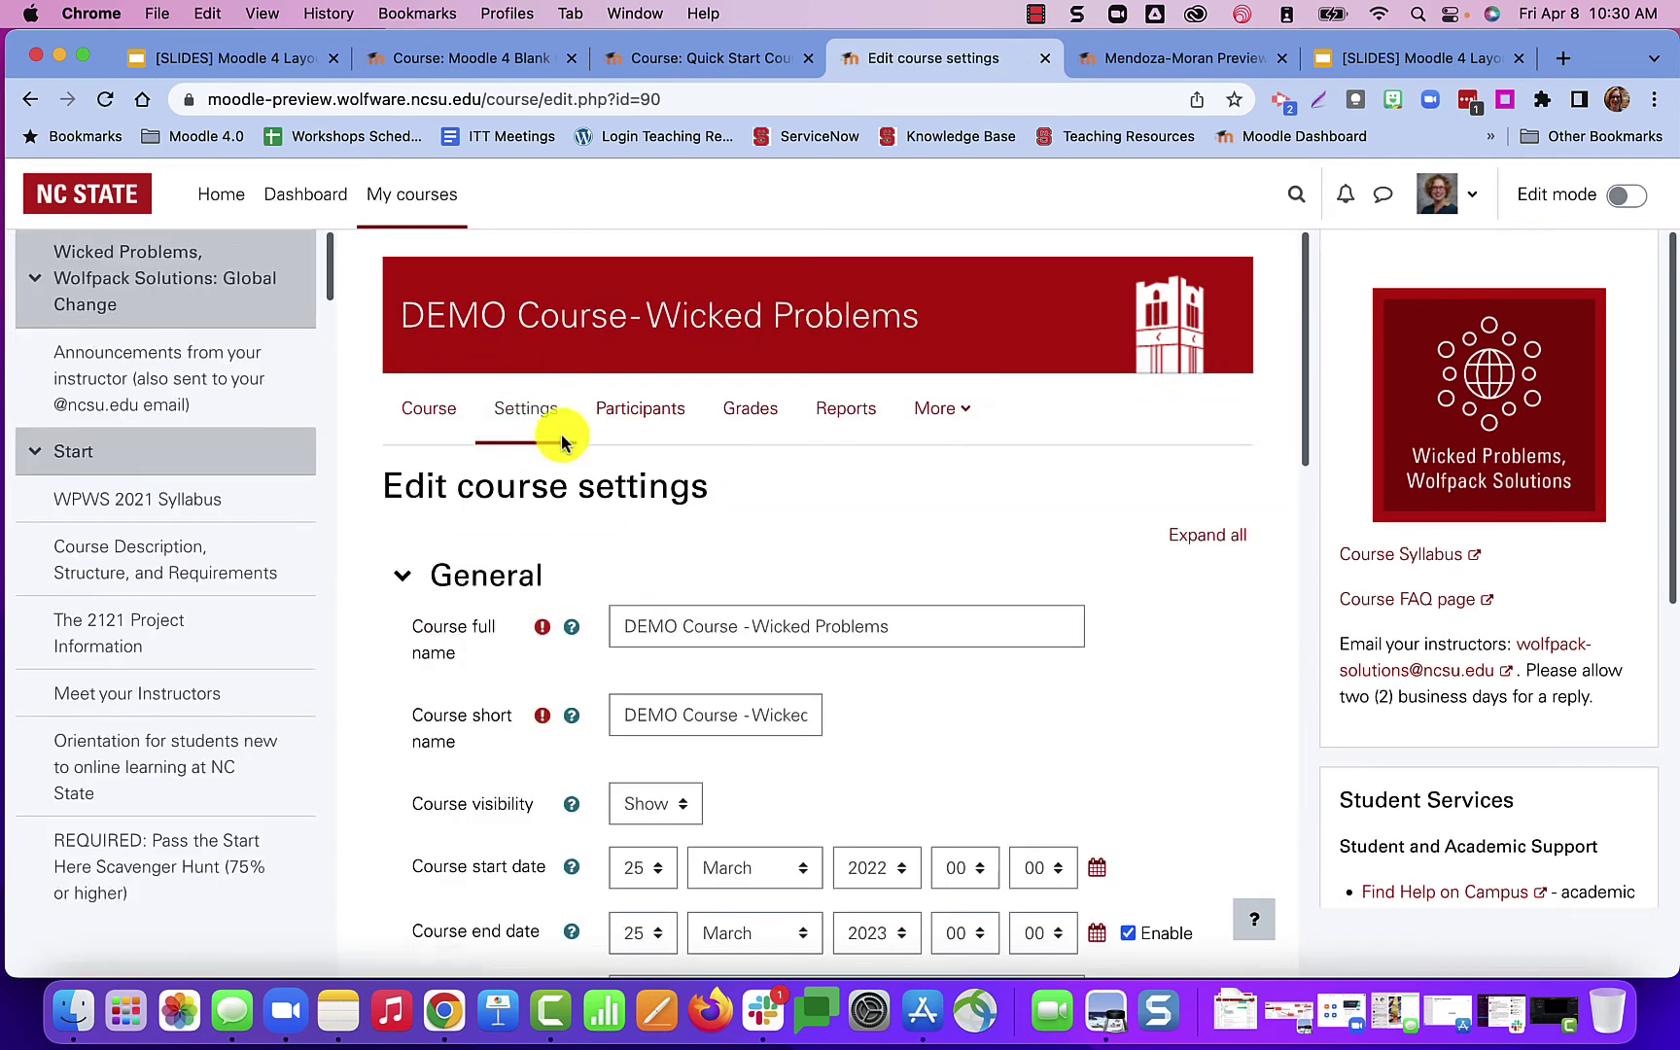
scroll(892, 637, "down", 10)
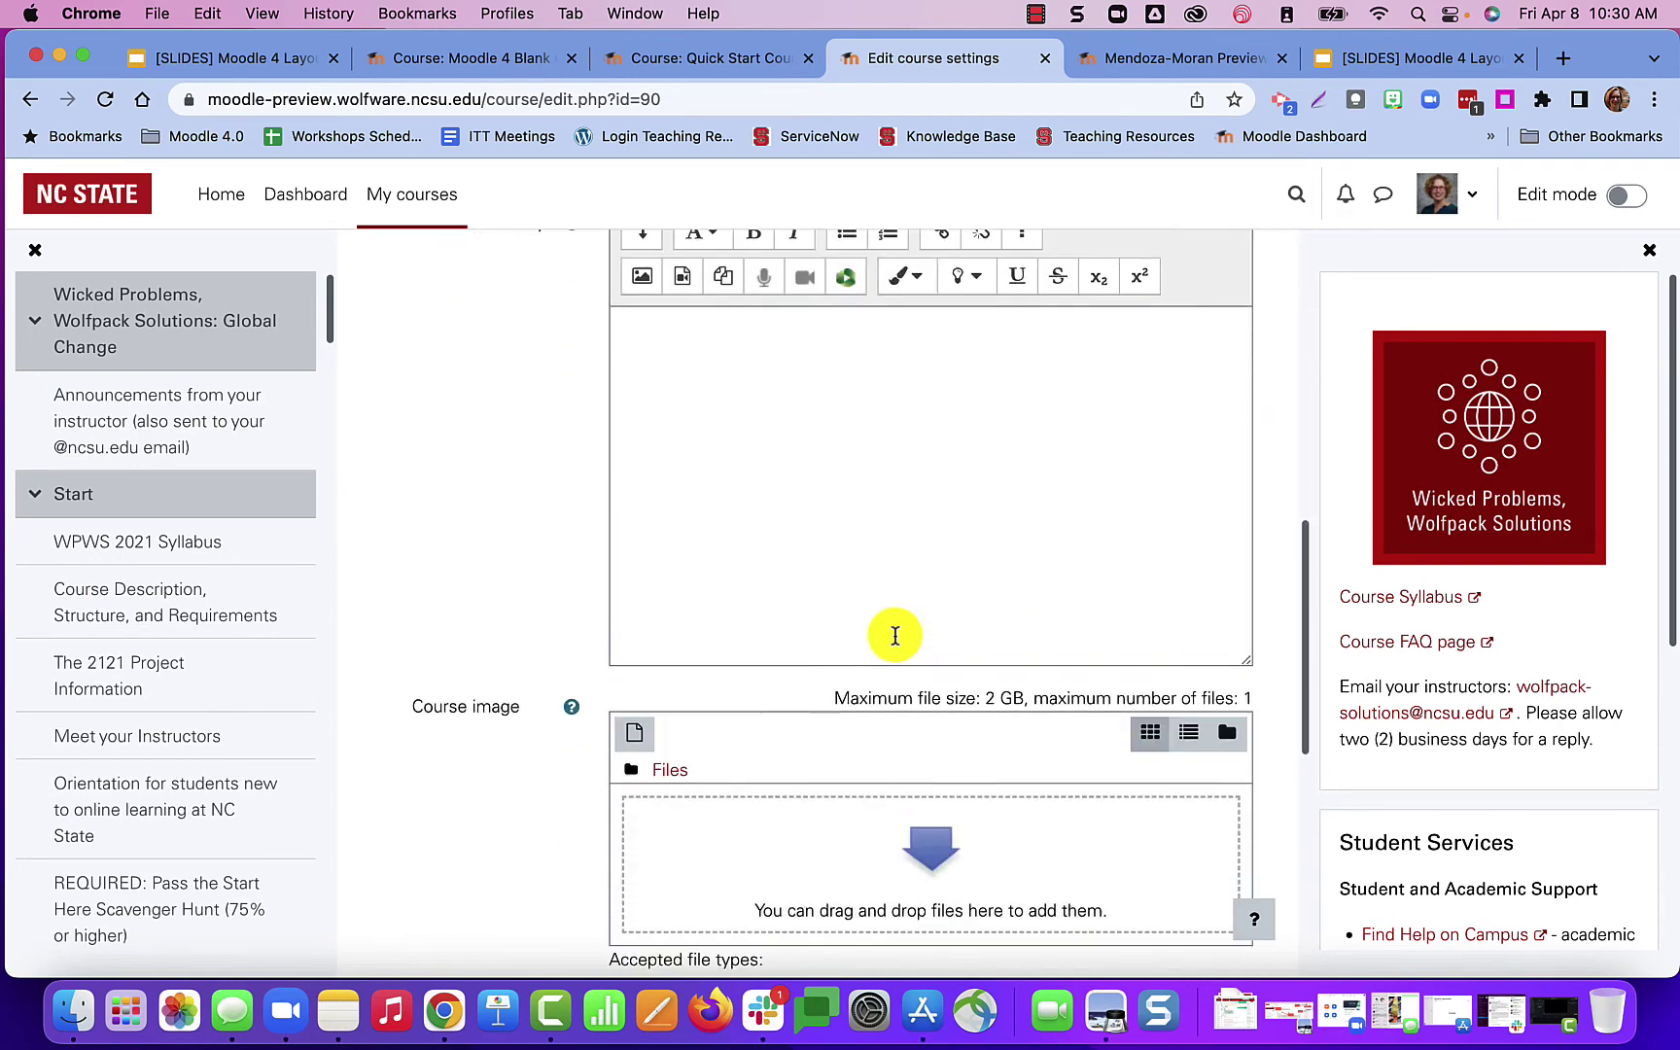
scroll(893, 635, "down", 5)
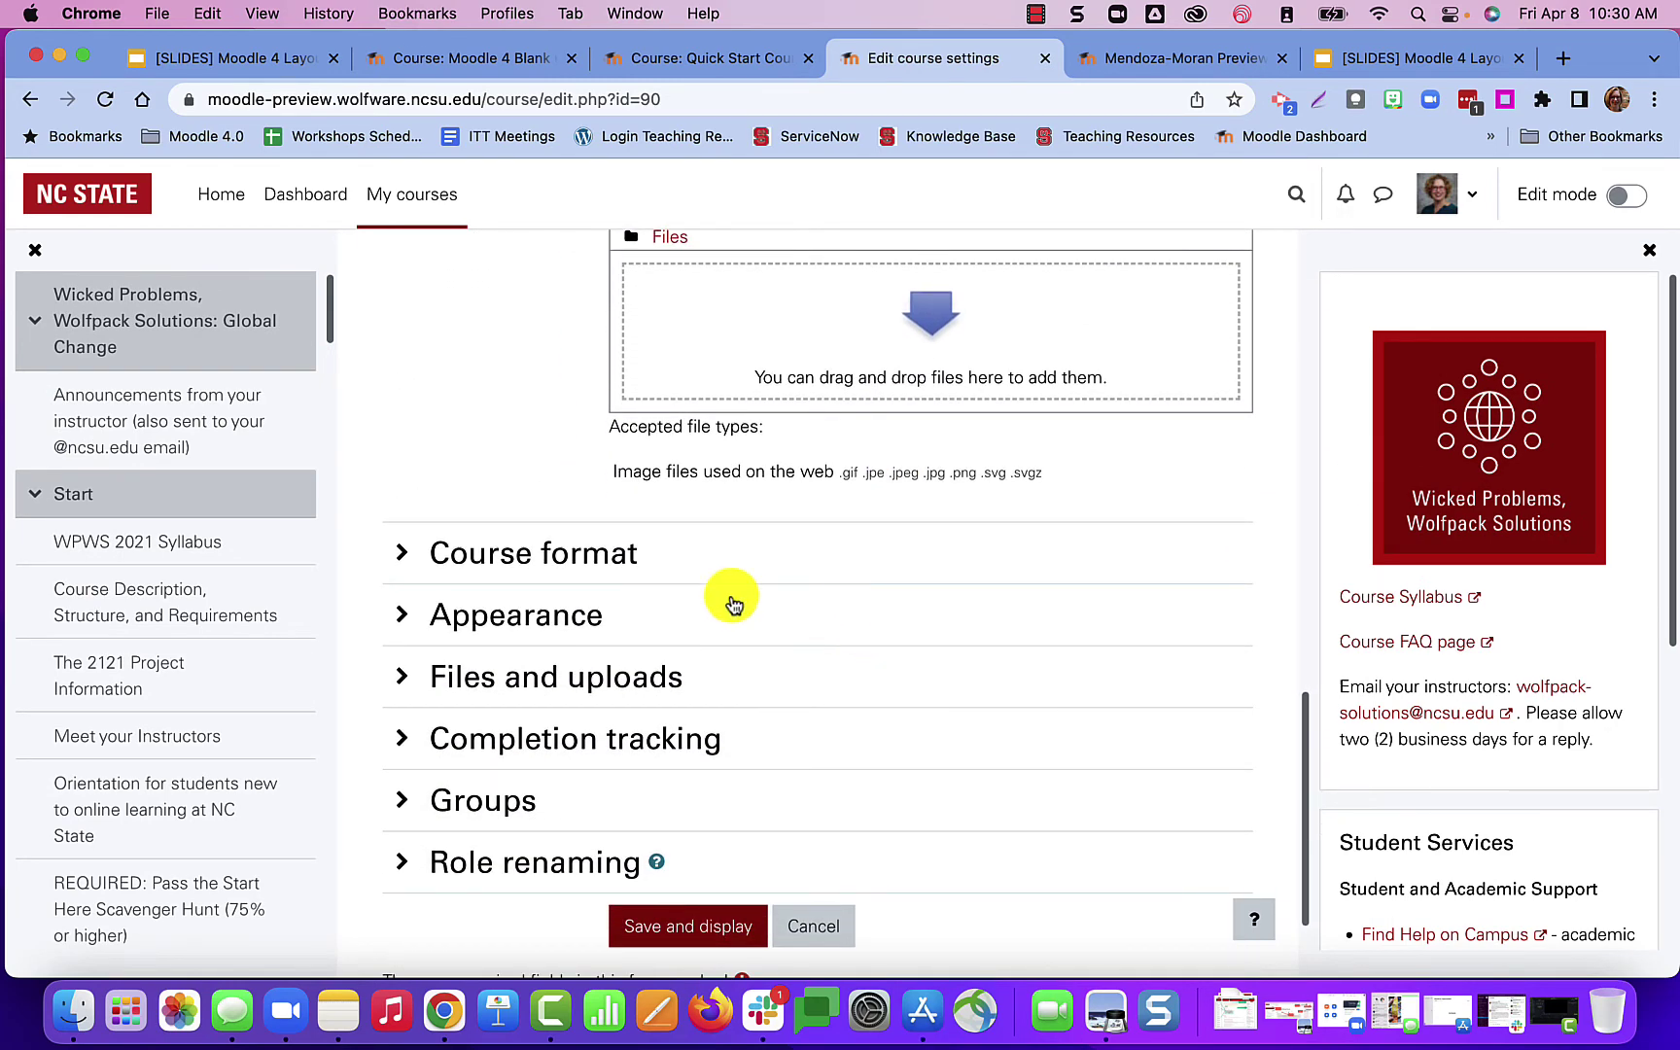
left_click(563, 552)
- Review the format and layout choices, keeping Topics format with one section per page
left_click(712, 602)
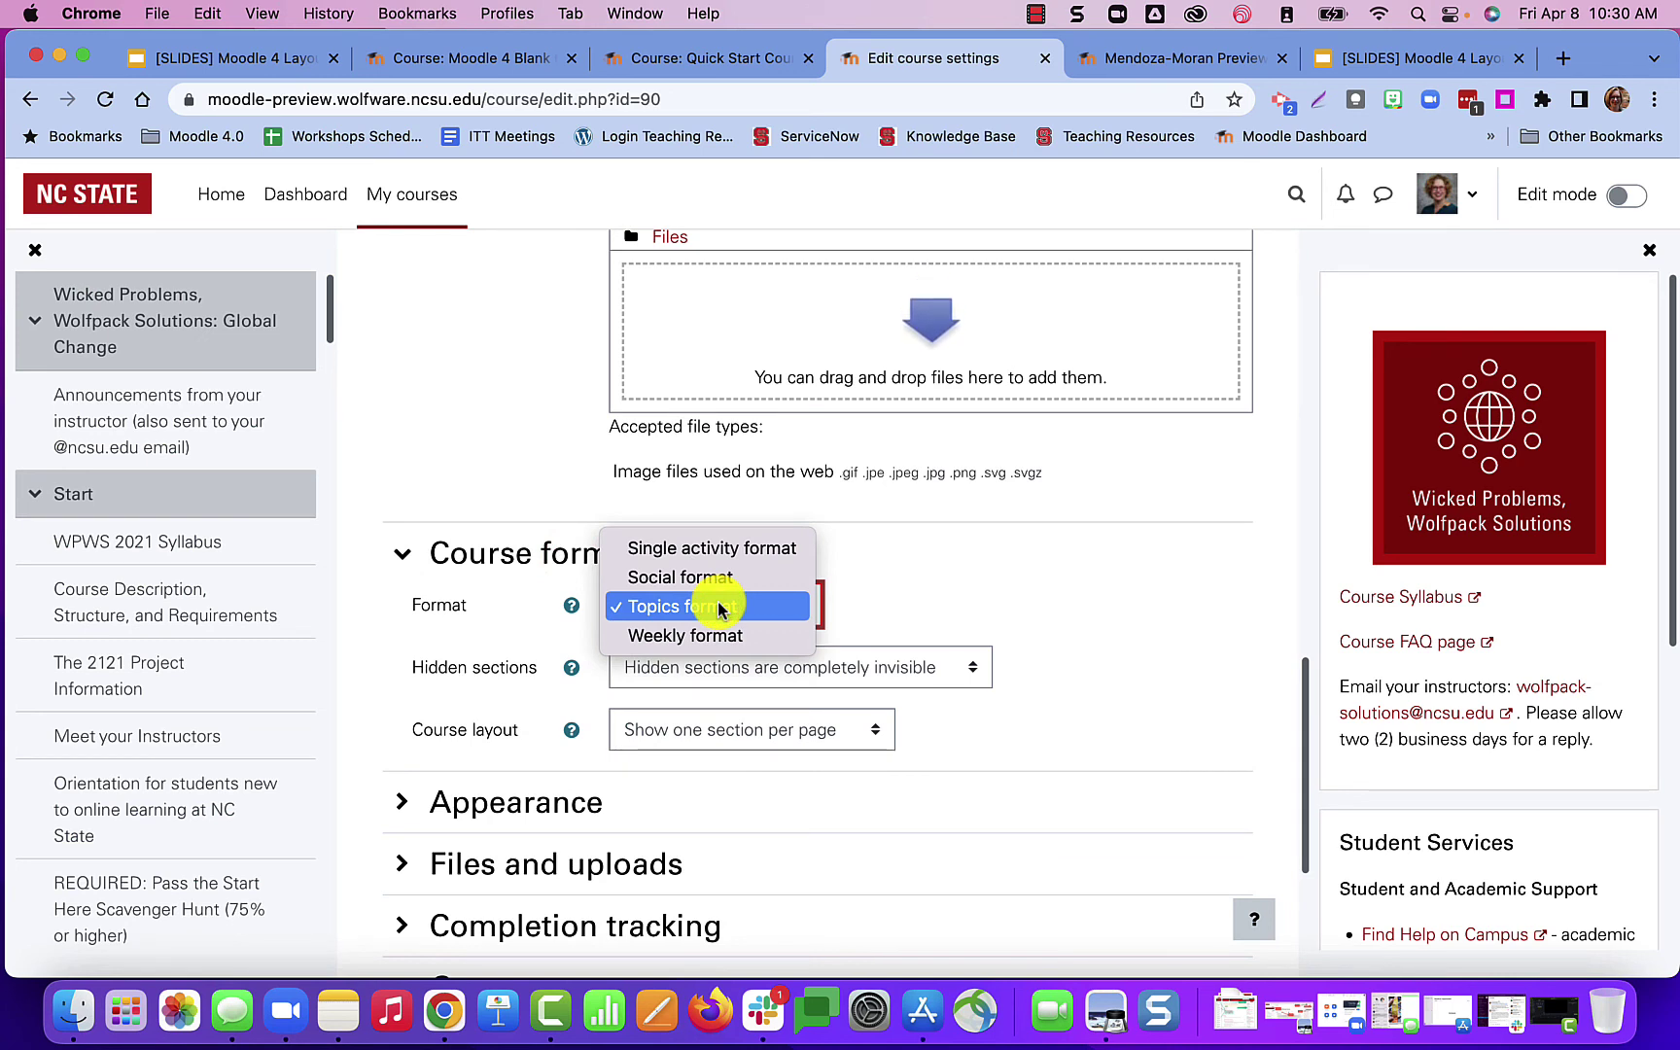
left_click(767, 739)
left_click(767, 739)
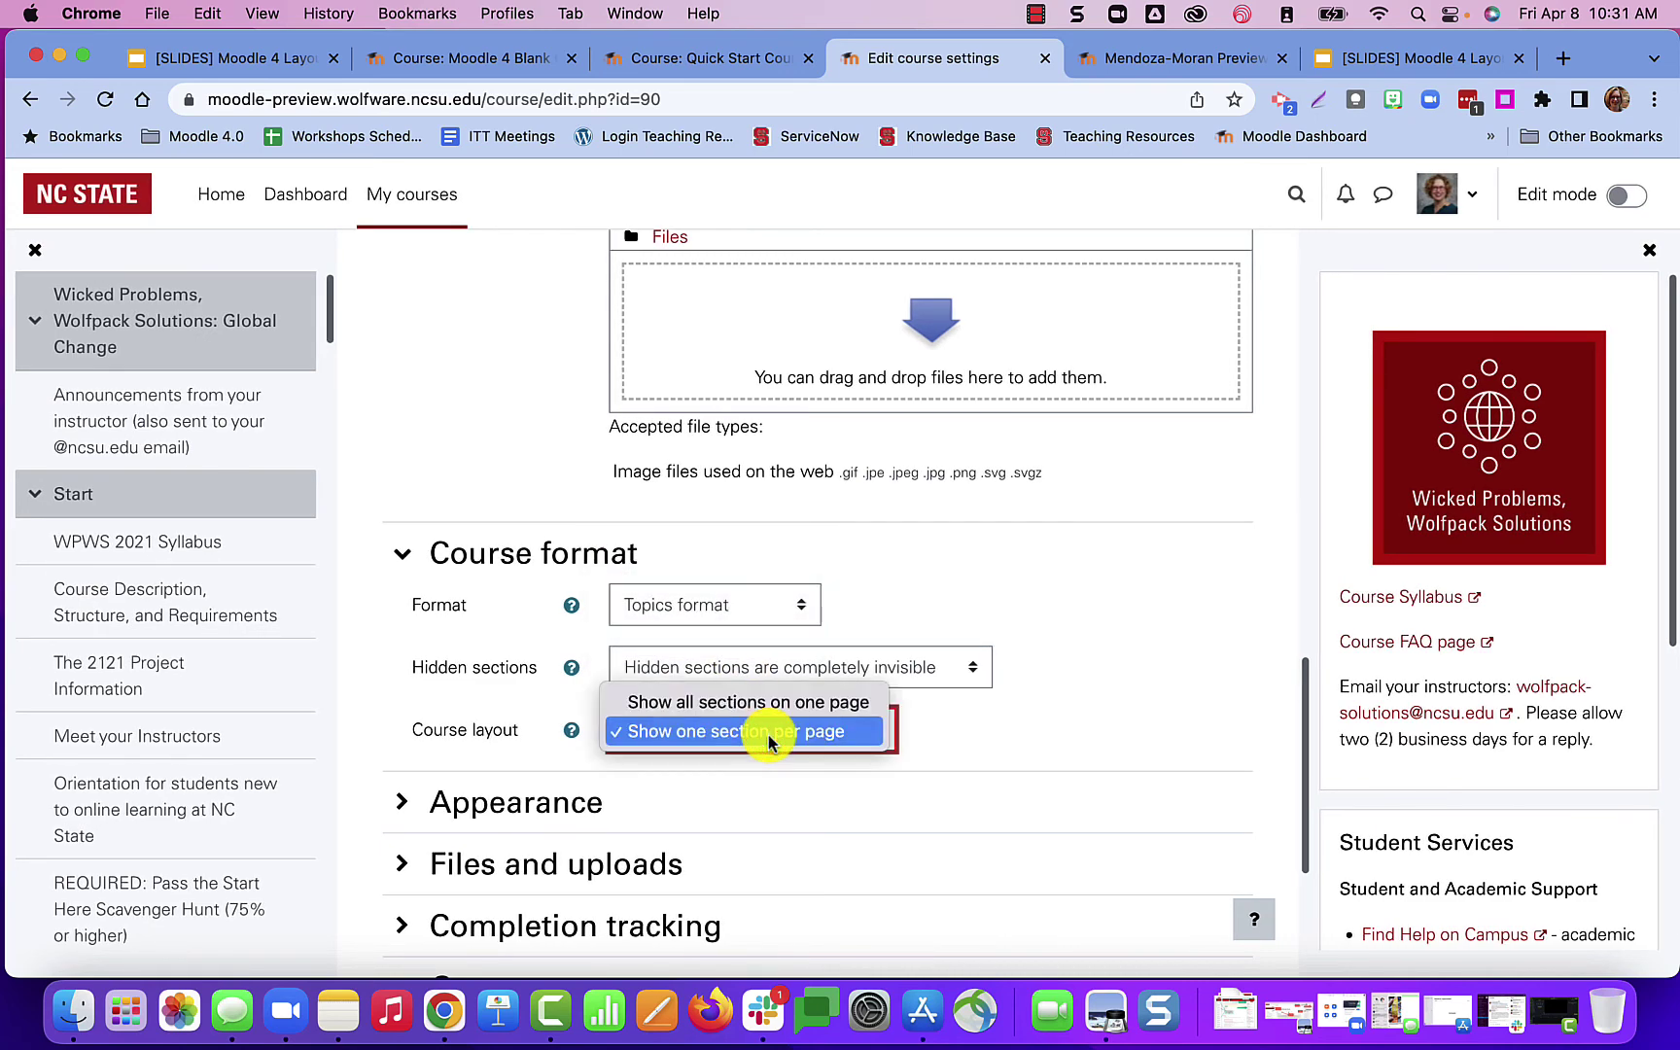
key("Up")
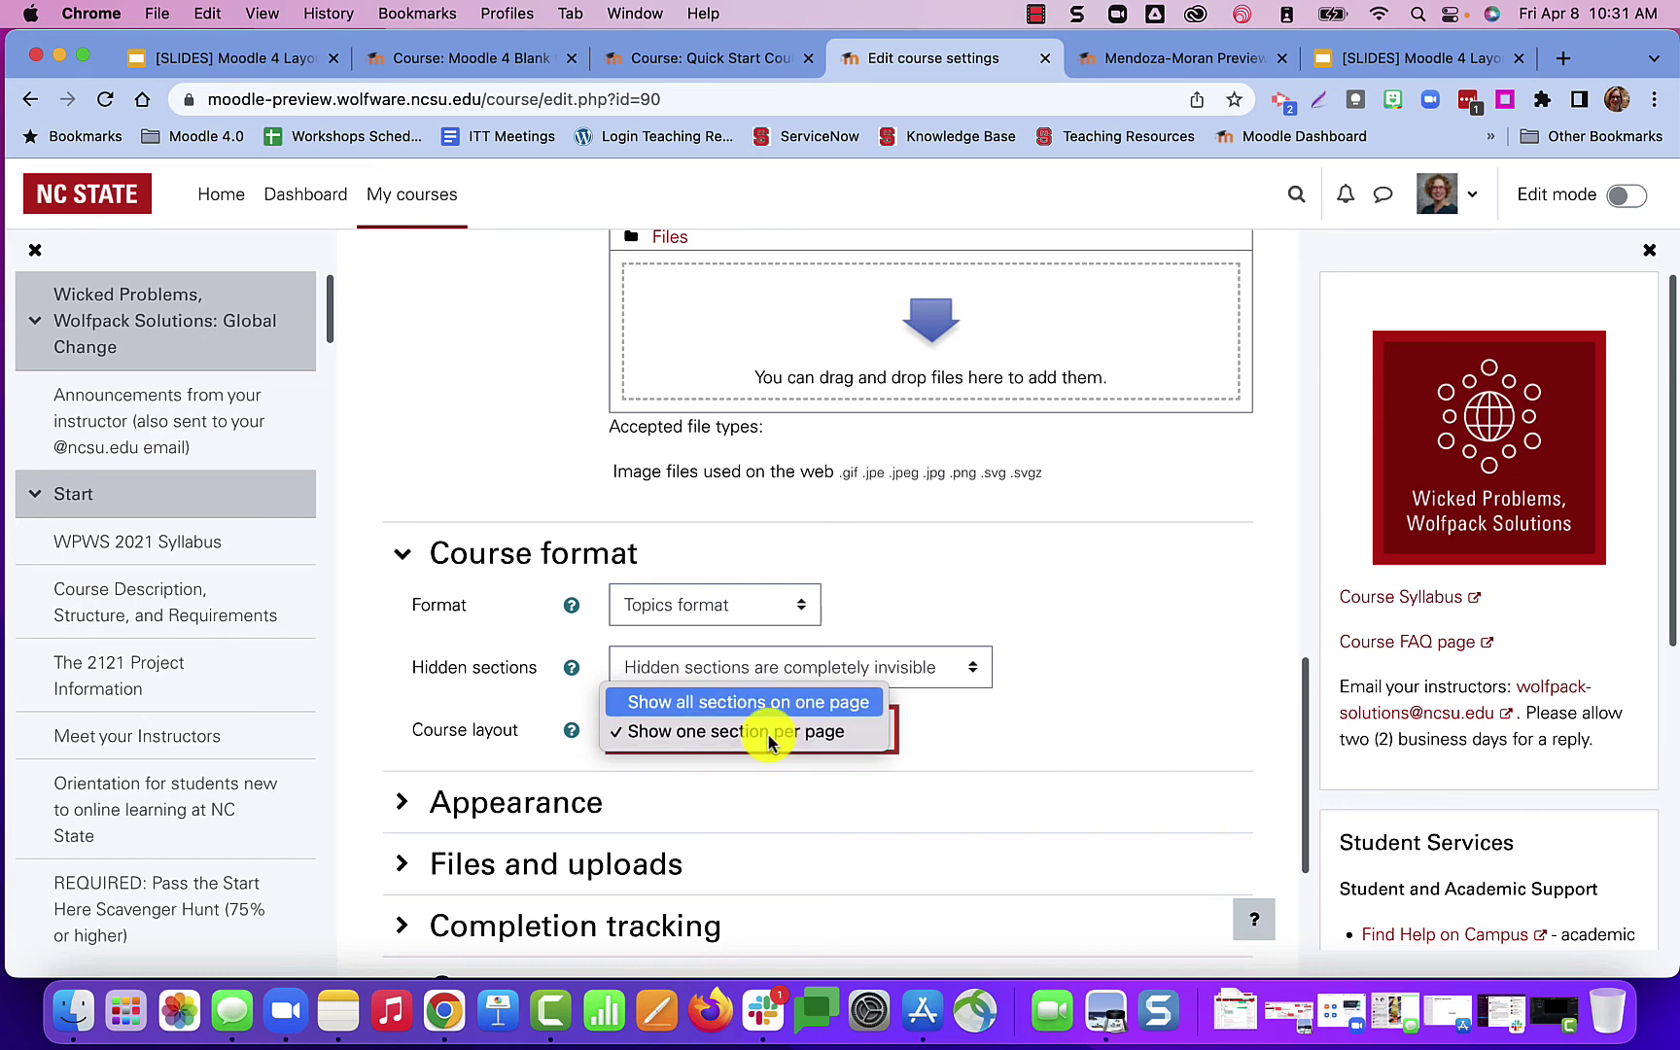
key("Down")
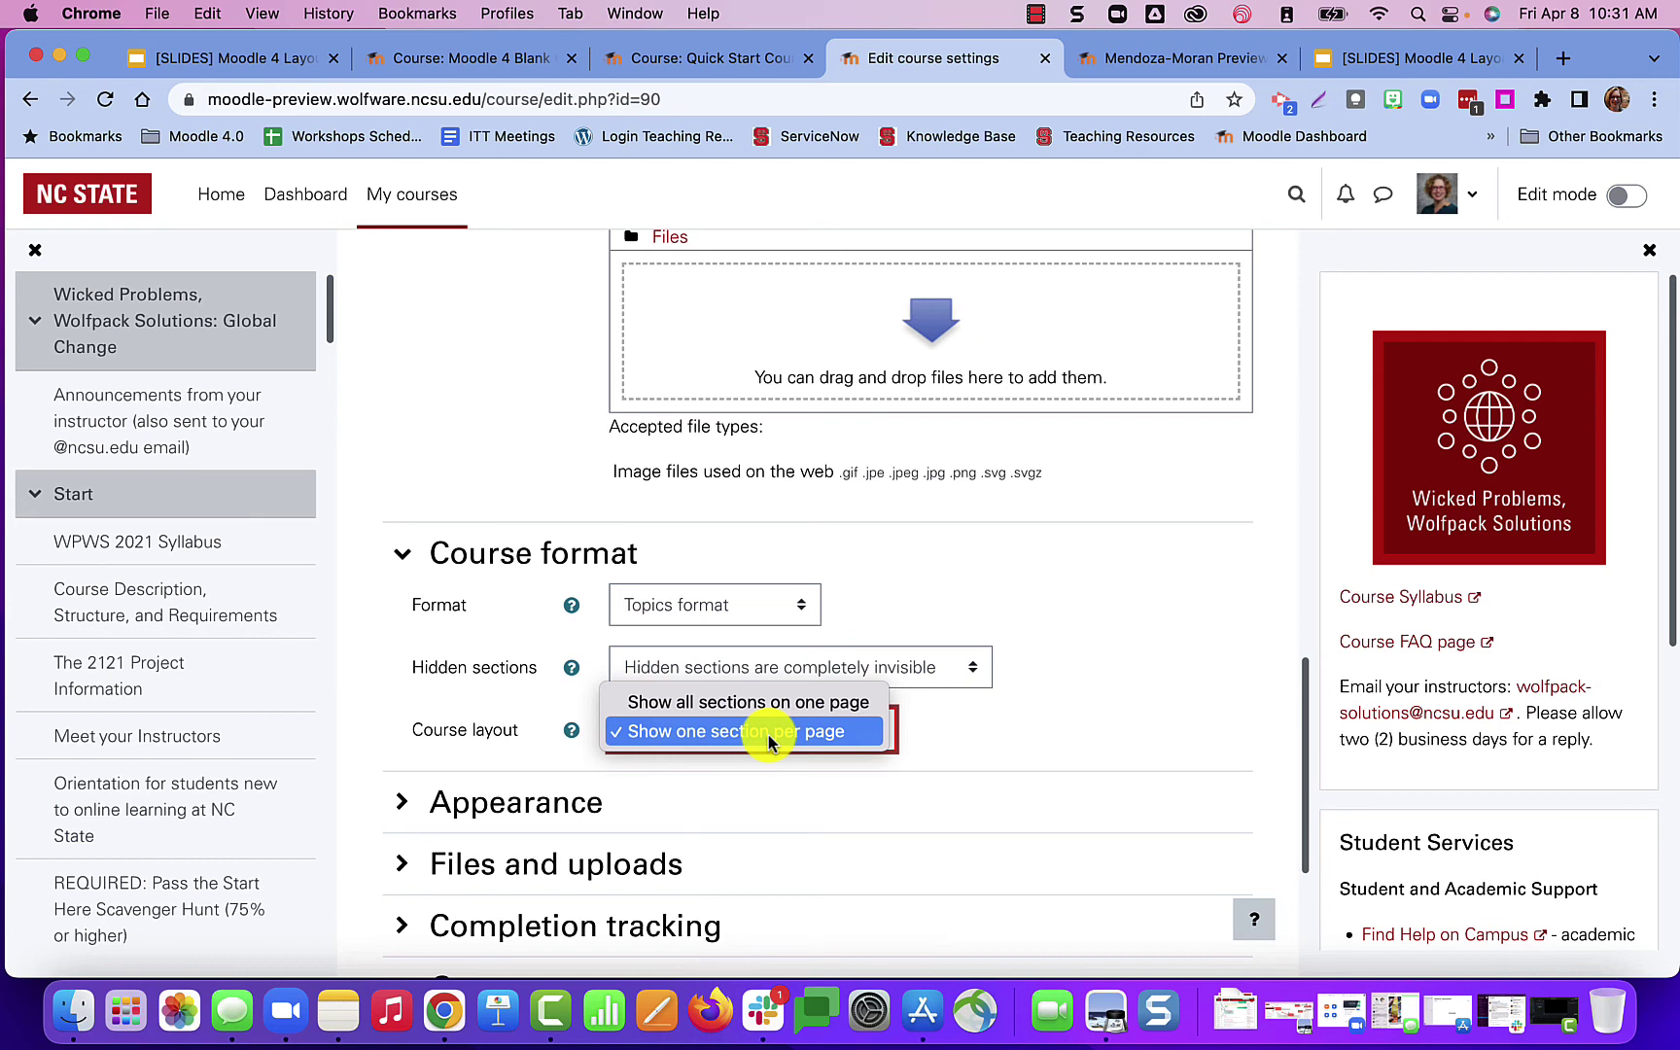
- Switch back to the Google Slides tab showing the Moodle 4: Layout and Navigation title slide
left_click(1422, 62)
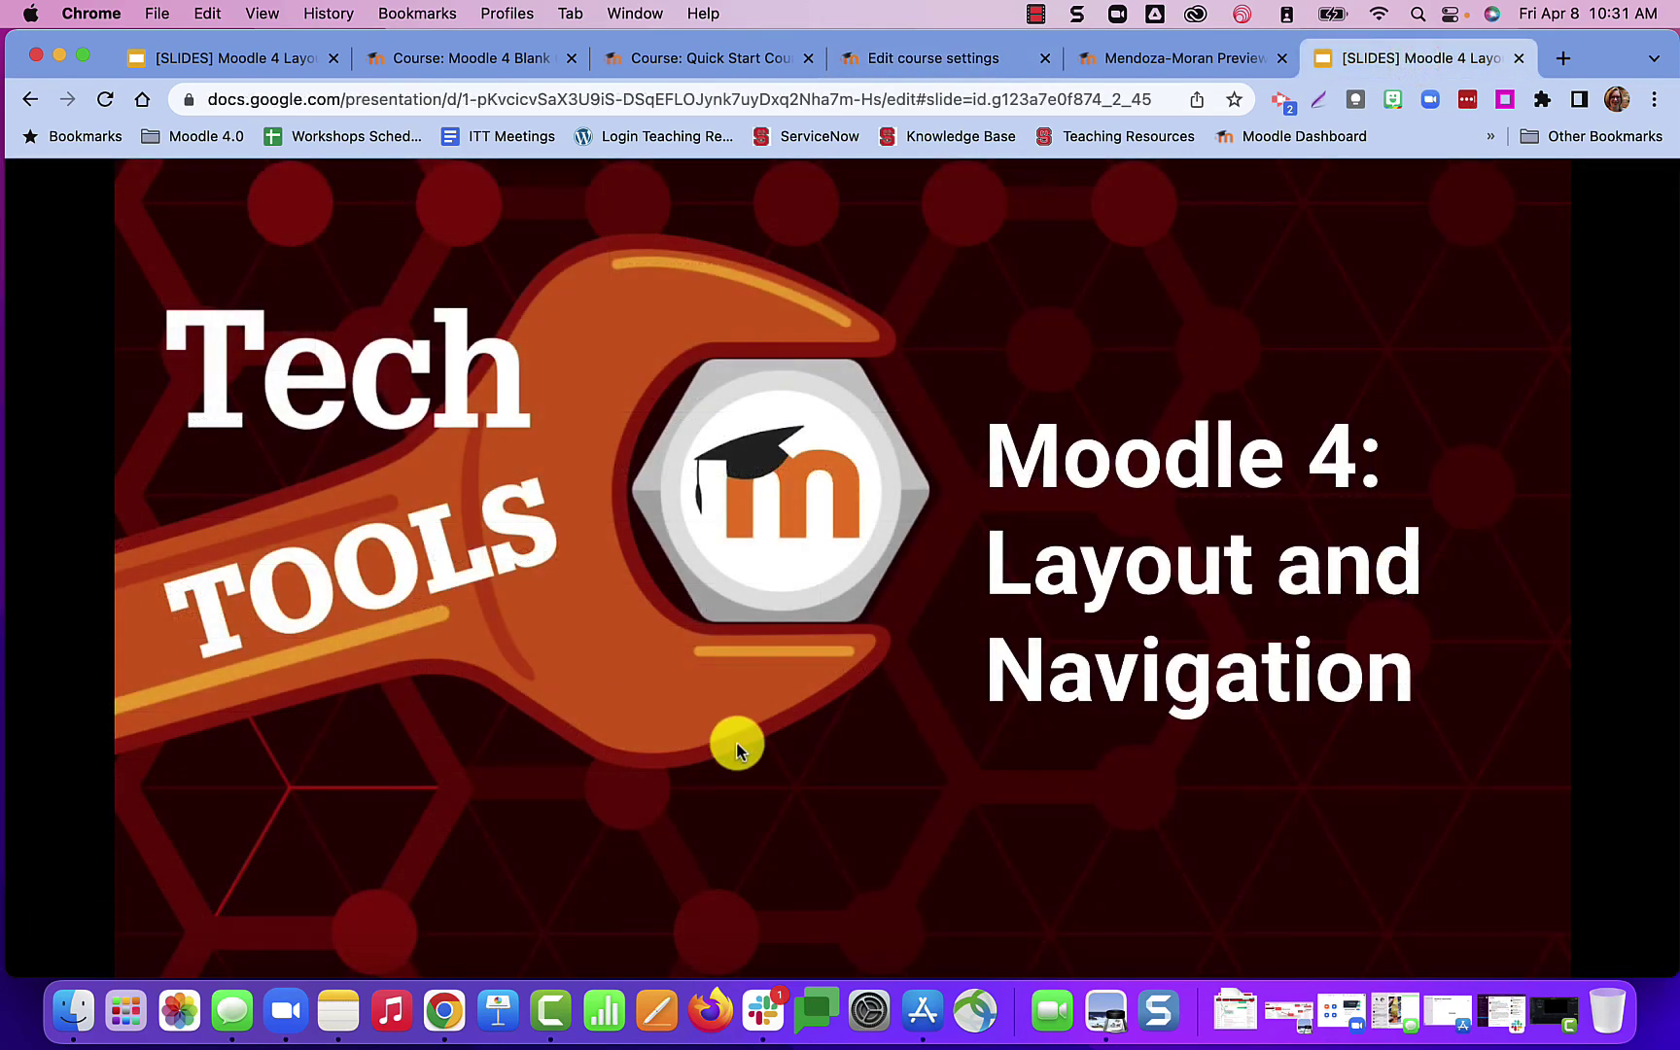